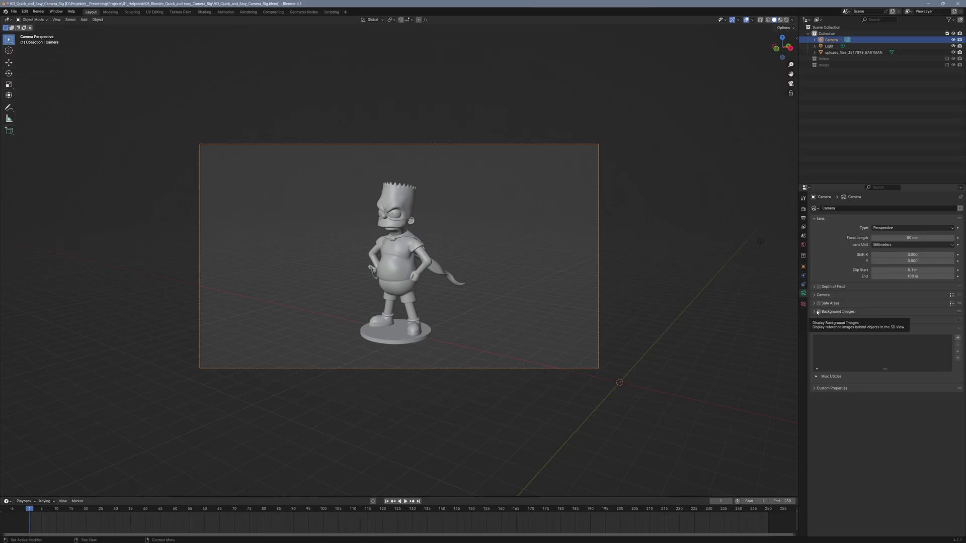
- Keyframe the camera's location and rotation at frame 1
key(n)
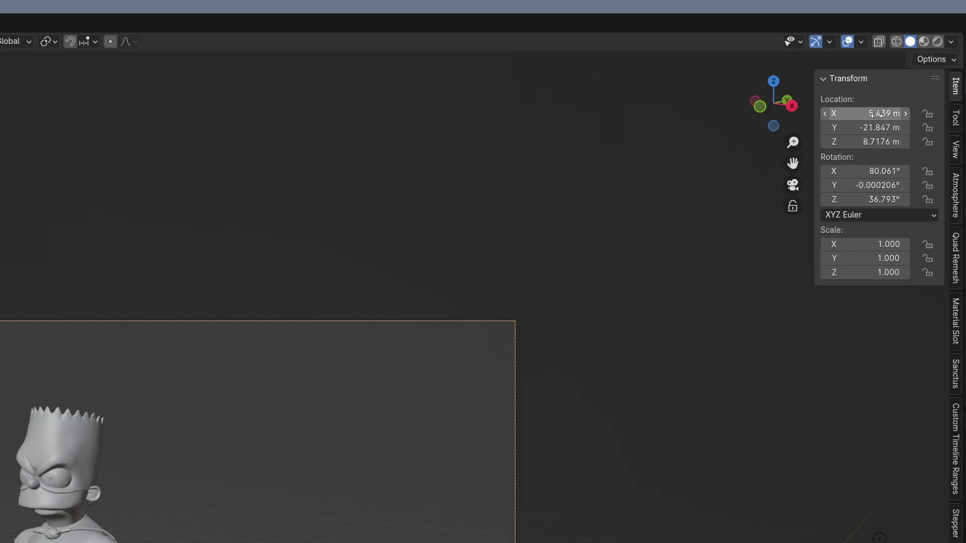
right_click(877, 115)
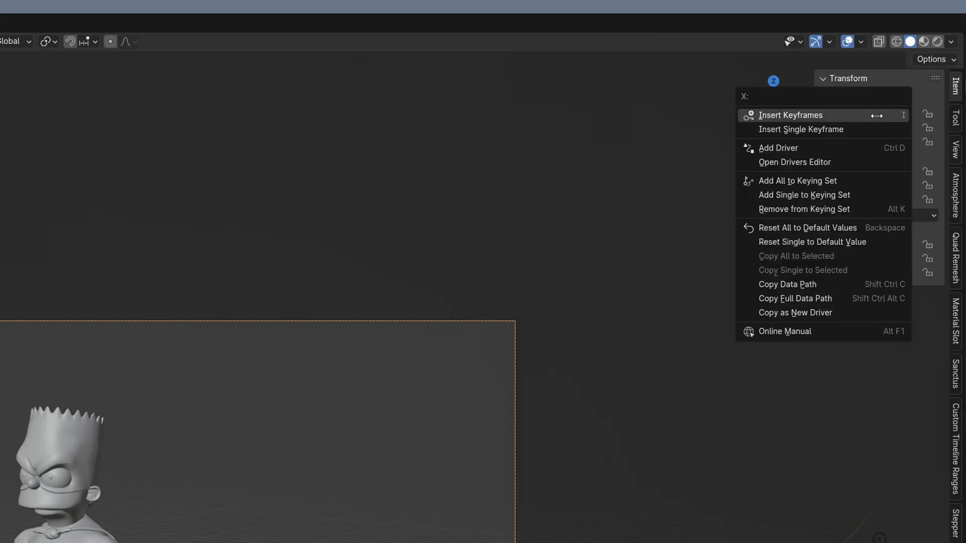
click(877, 115)
right_click(868, 176)
click(867, 177)
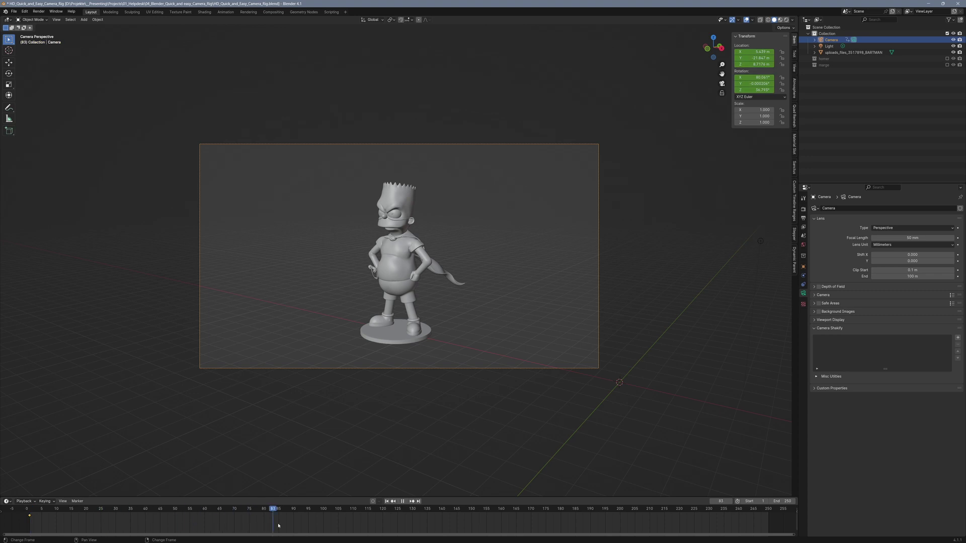
- At frame 96, fly the camera around to the figure's other side and keyframe its location and rotation
key(ctrl+f)
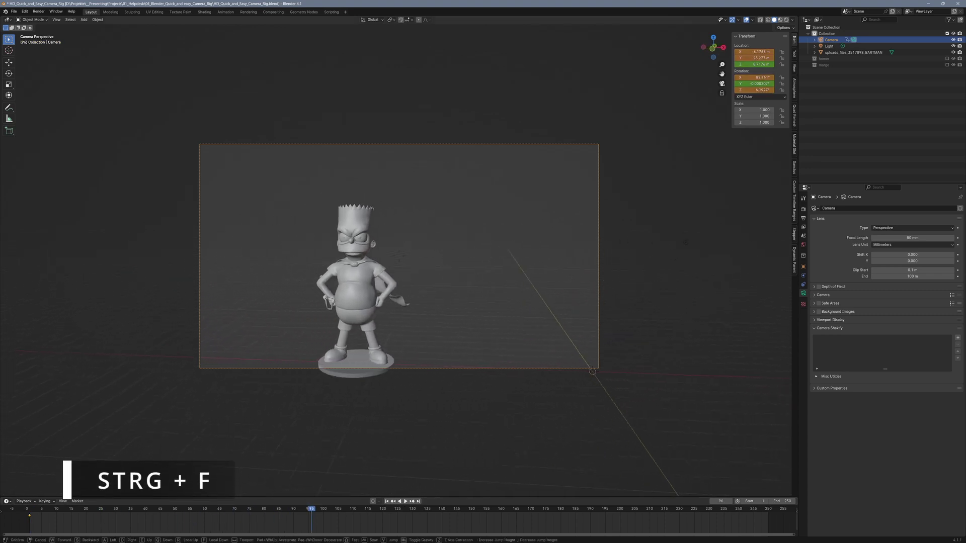
key(a)
key(s)
click(488, 330)
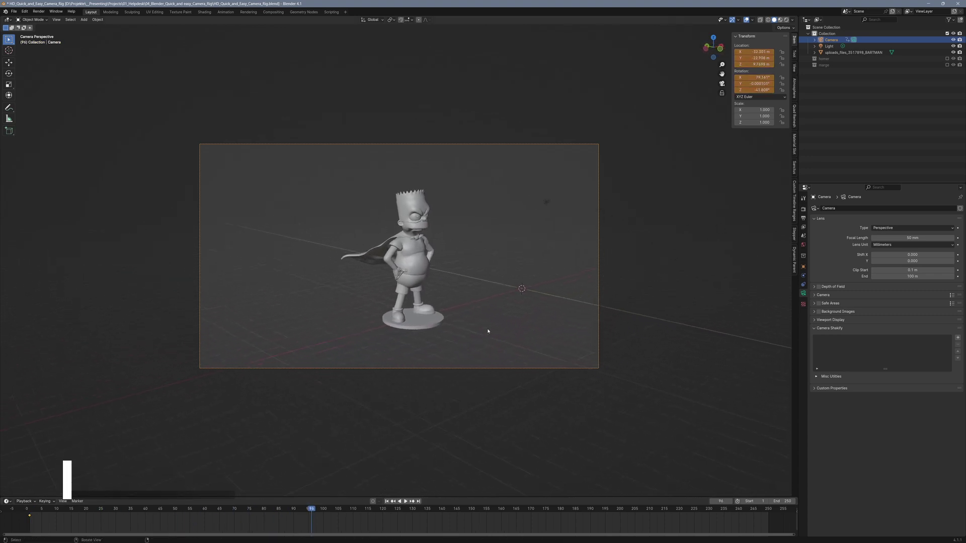
right_click(885, 116)
click(884, 115)
right_click(878, 180)
click(877, 181)
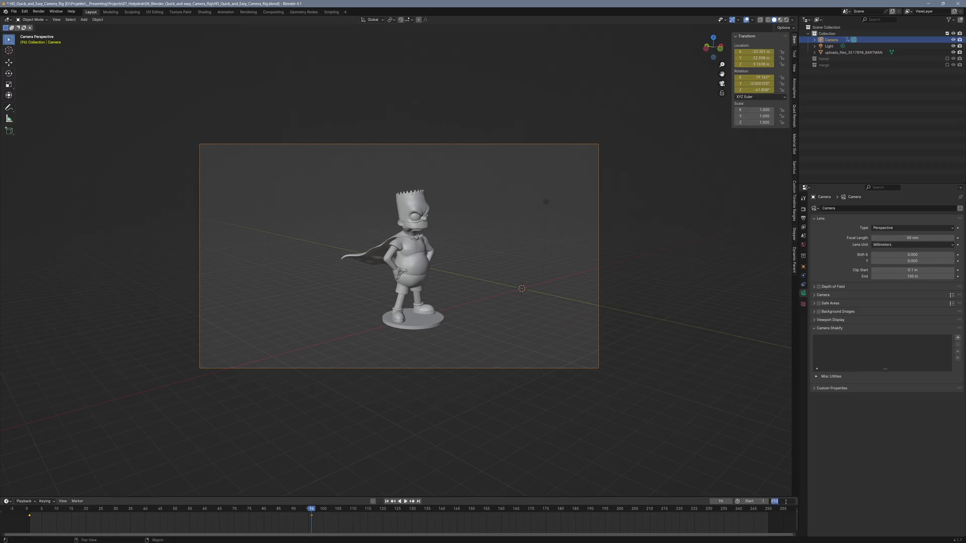
- Set the scene's end frame to 96 and play back the camera animation
text(96)
key(Return)
key(space)
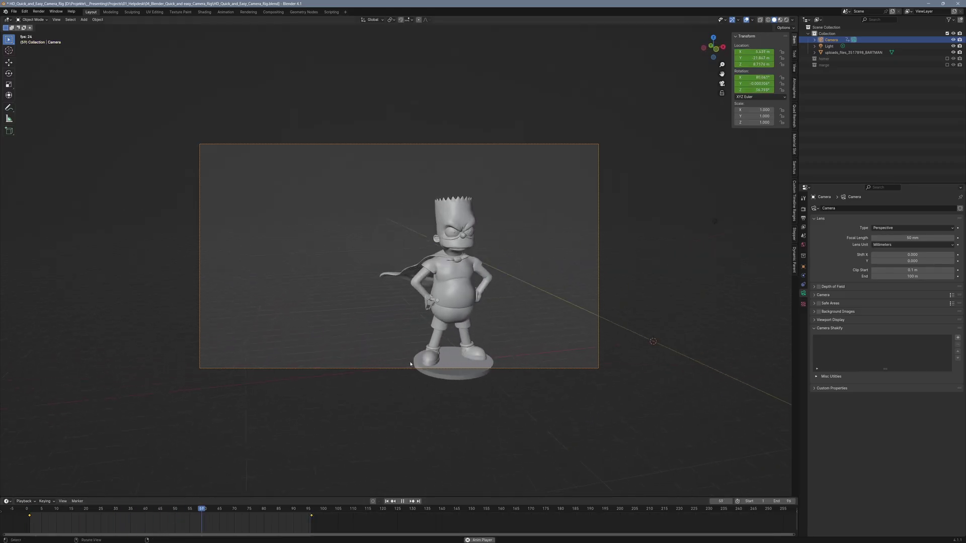
key(alt+a)
drag(126, 523, 151, 523)
key(ctrl+f)
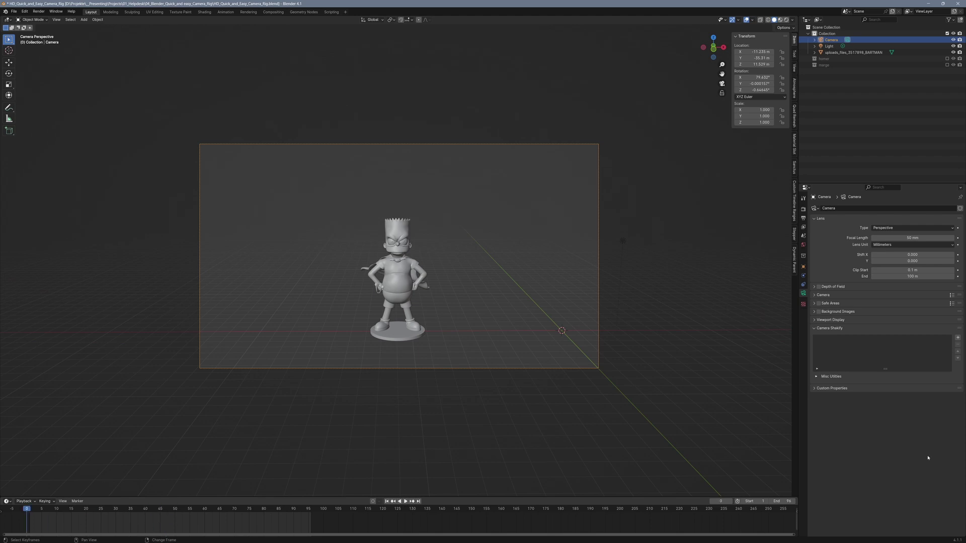
- Leave the camera view and add a Path curve to the scene
middle_drag(547, 323, 480, 320)
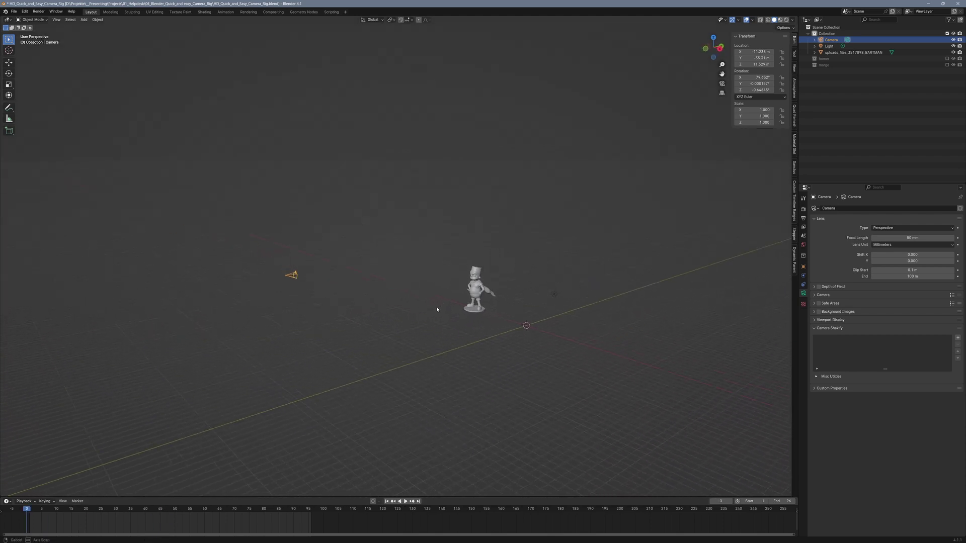
key(shift+a)
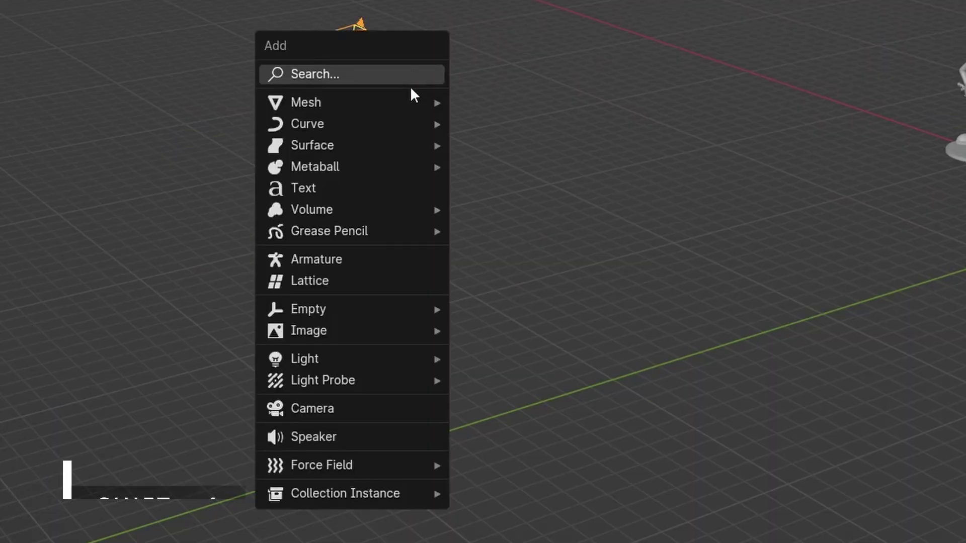
mouse_move(298, 305)
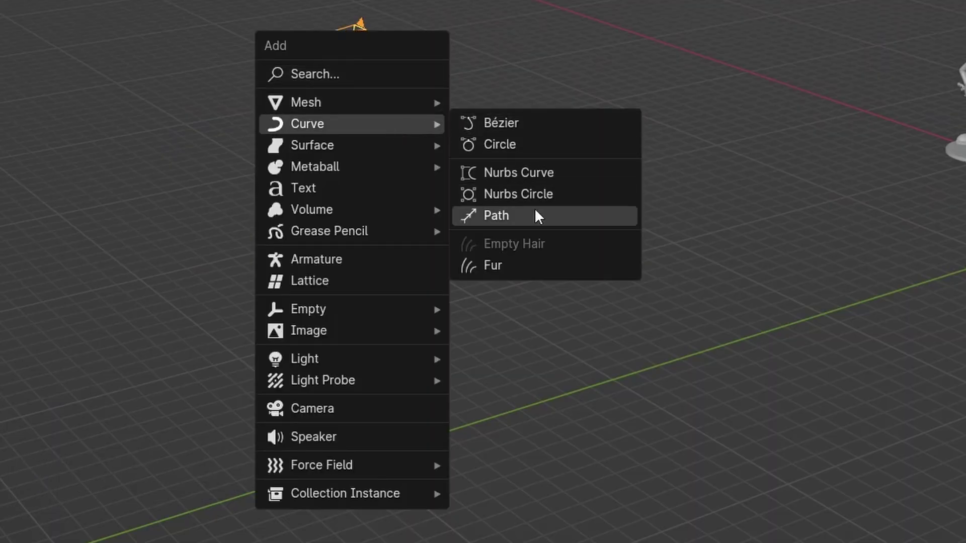
click(535, 214)
- Edit the path from above, moving its right end point and the neighbouring control point outward in front of the figure
key(KP_7)
key(Tab)
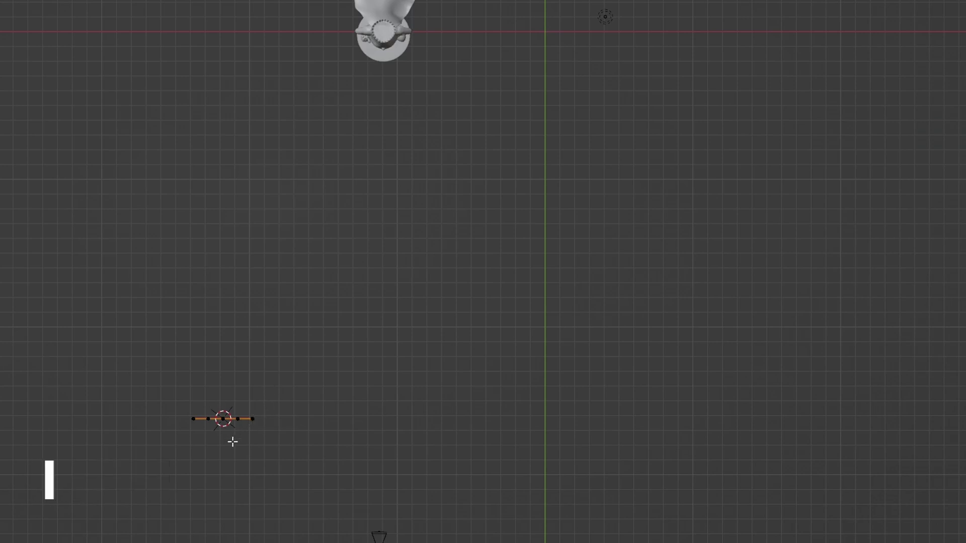
key(g)
click(821, 379)
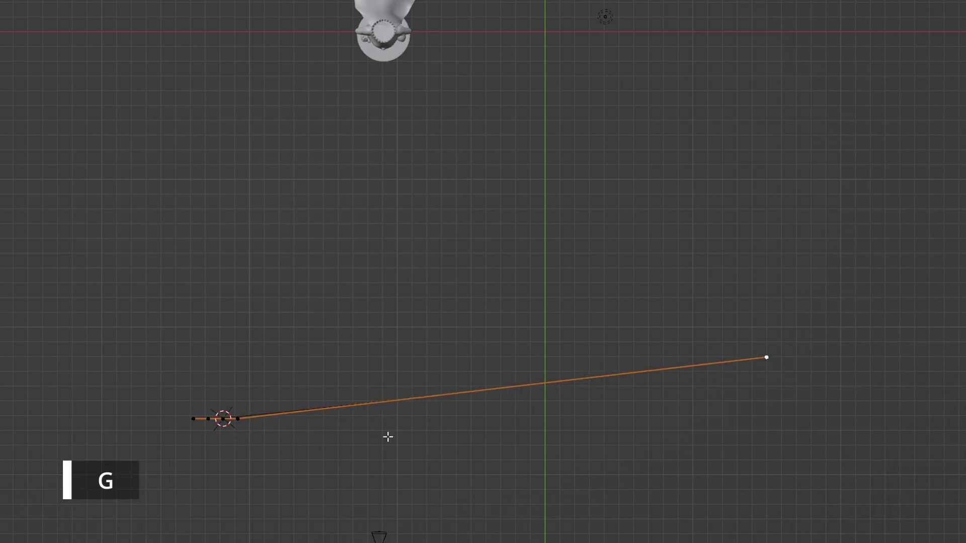
click(234, 423)
key(g)
click(421, 296)
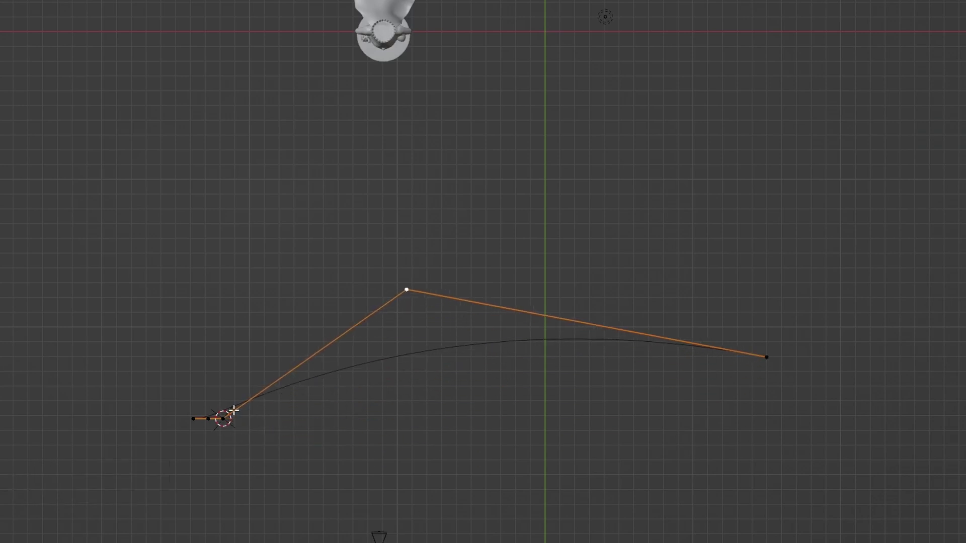
- Move the path's middle control point and the one left of it closer to the figure to start the curve's bend
click(231, 412)
key(g)
click(189, 208)
click(210, 415)
key(g)
click(151, 177)
- Bring both end points of the path closer to the figure so the curve arcs around its front
click(176, 426)
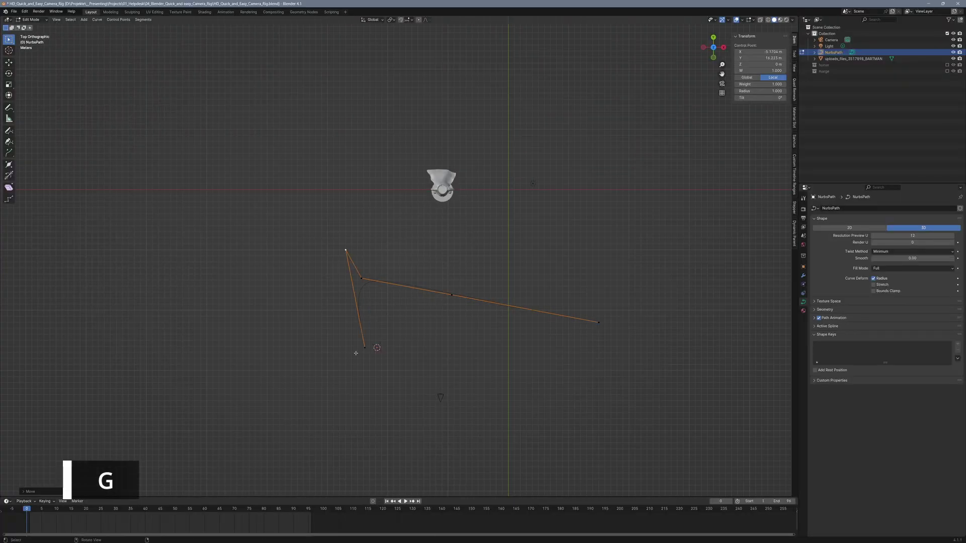
key(g)
click(331, 219)
click(599, 323)
key(g)
click(588, 261)
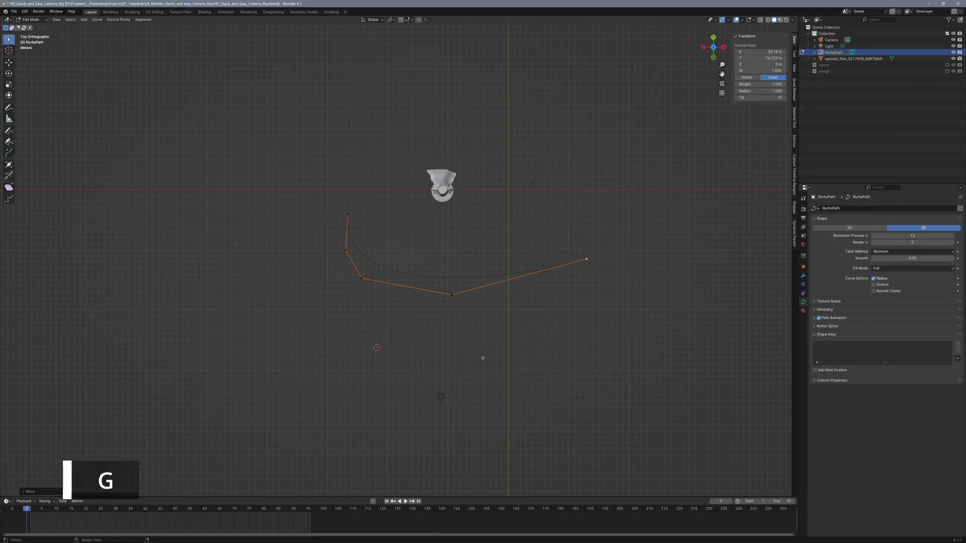
- Raise the path's far end point along Z above camera height, and the middle control point by about 3.2 m
middle_drag(481, 357, 312, 281)
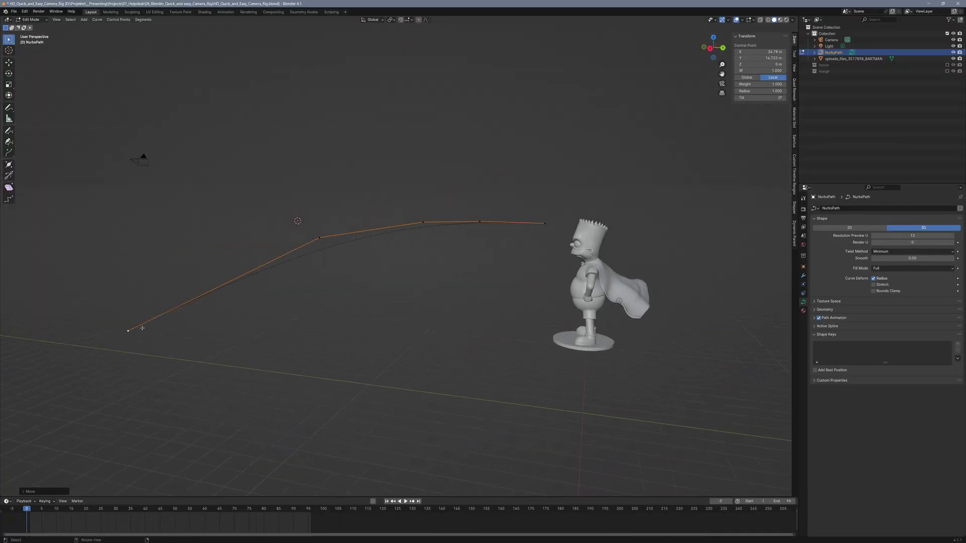
key(g)
key(z)
click(301, 174)
click(423, 223)
key(g)
key(z)
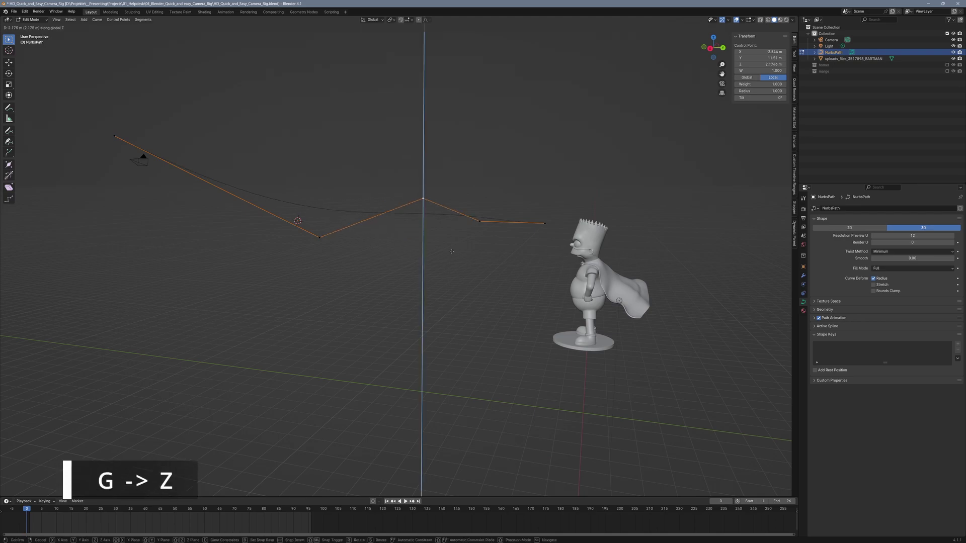
click(451, 253)
- Finish editing the path and add a Follow Path constraint to the camera with NurbsPath as its target
key(Tab)
click(140, 161)
middle_drag(266, 257, 322, 275)
click(647, 298)
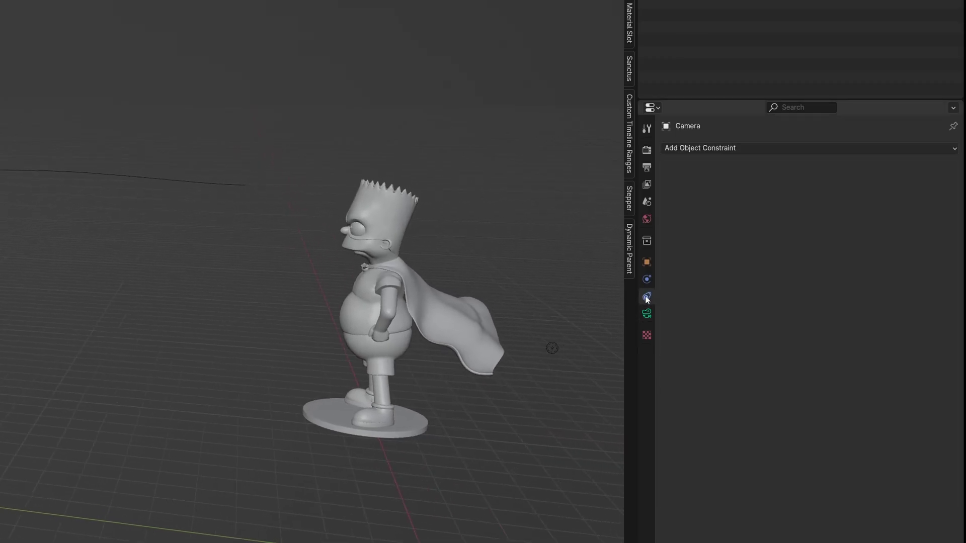
click(730, 148)
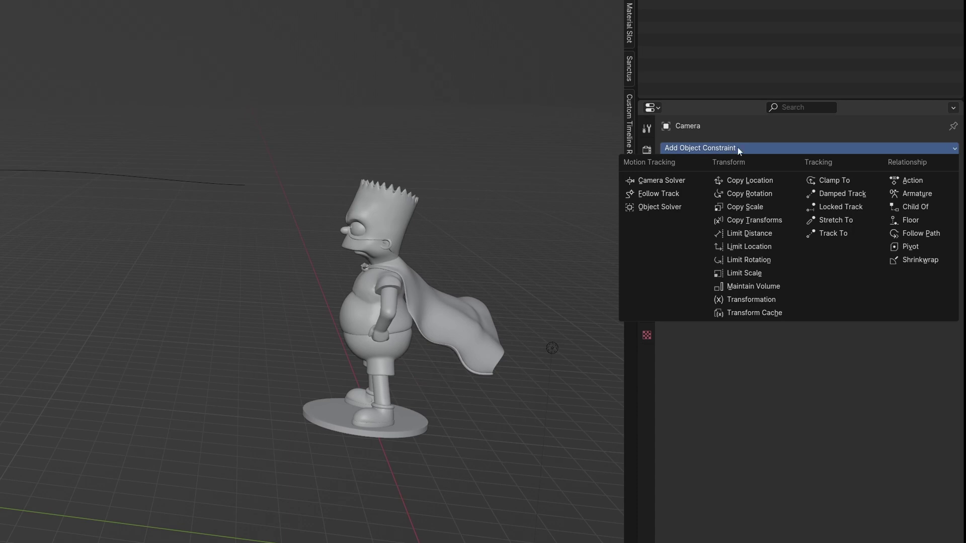
click(917, 237)
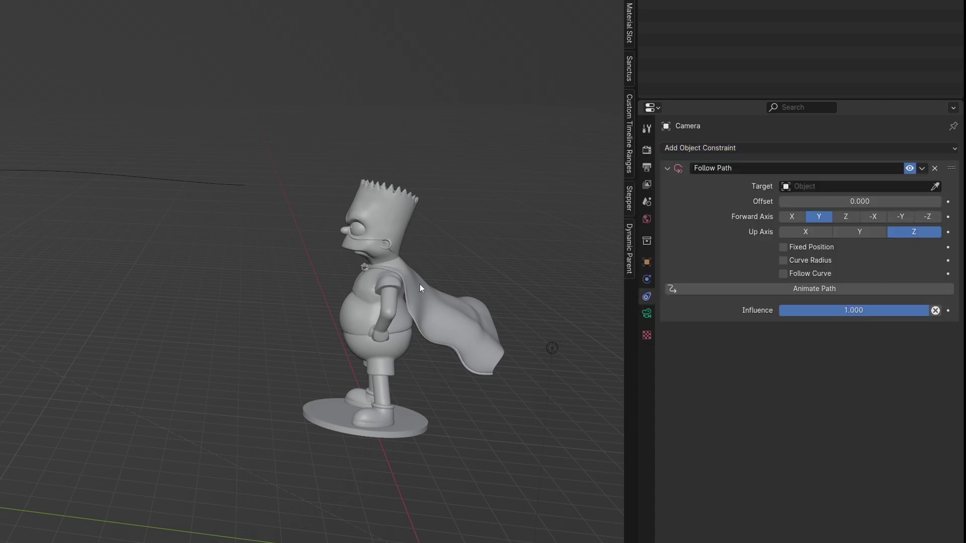
click(935, 187)
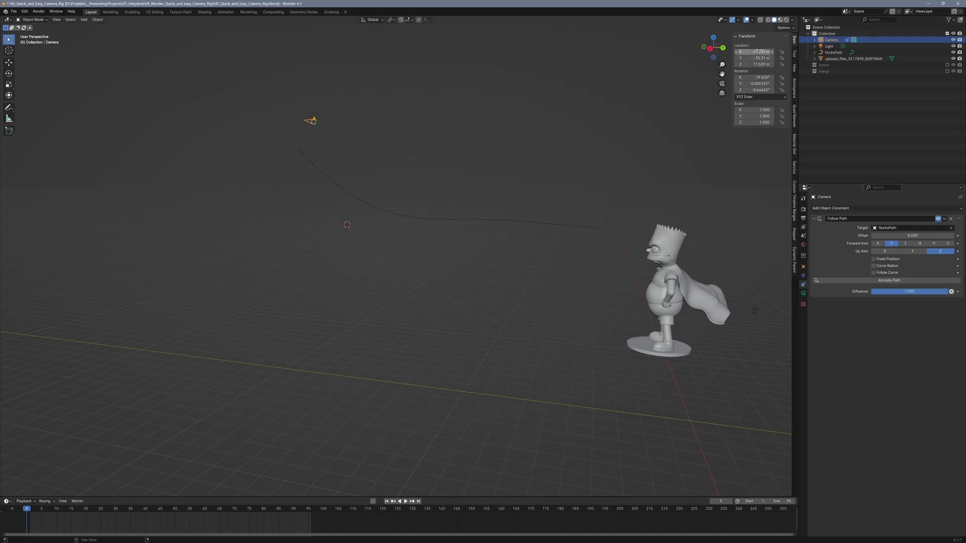
- Set the camera's X, Y and Z location to 0 so it sits on the path
drag(759, 51, 759, 65)
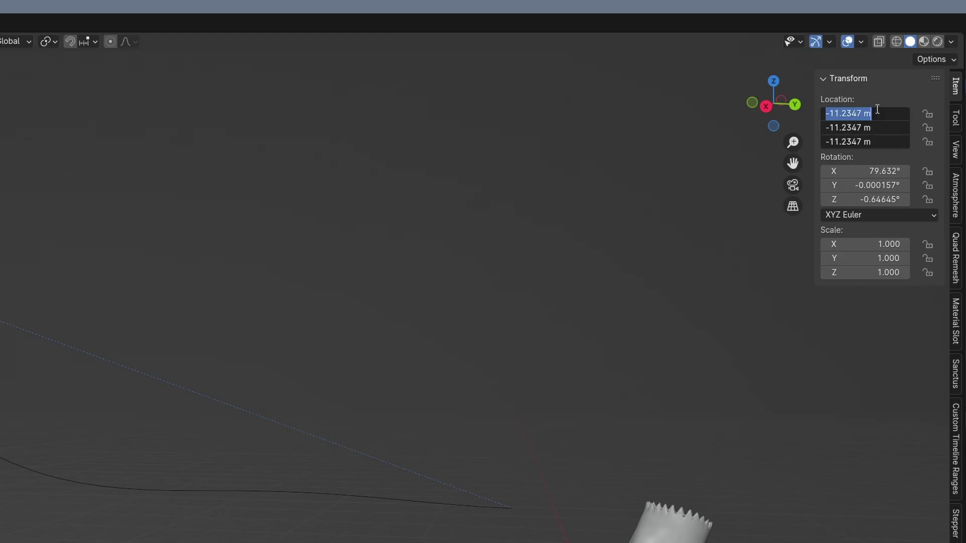
text(0)
key(Return)
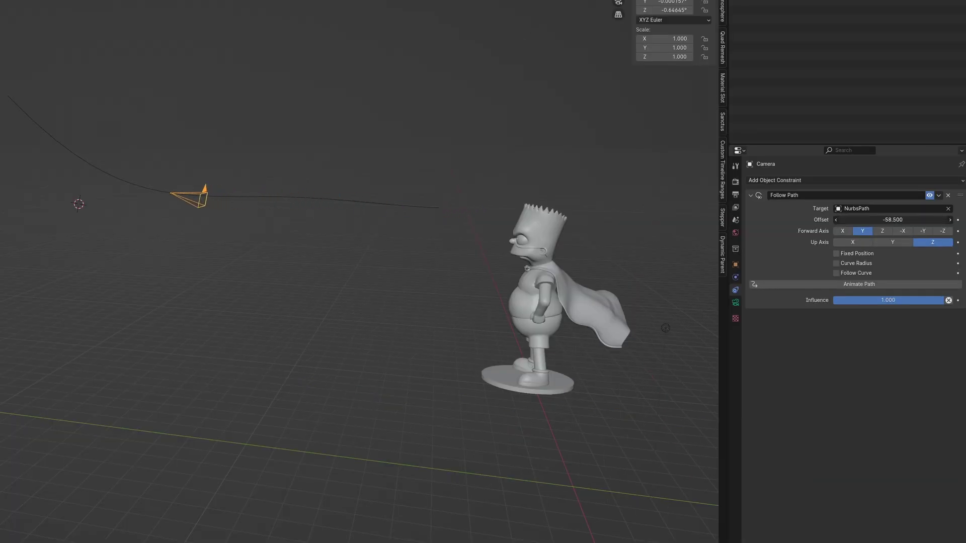
- Test the Follow Path offset, reset it to 0 and keyframe it at frame 0
drag(893, 219, 906, 219)
double_click(889, 219)
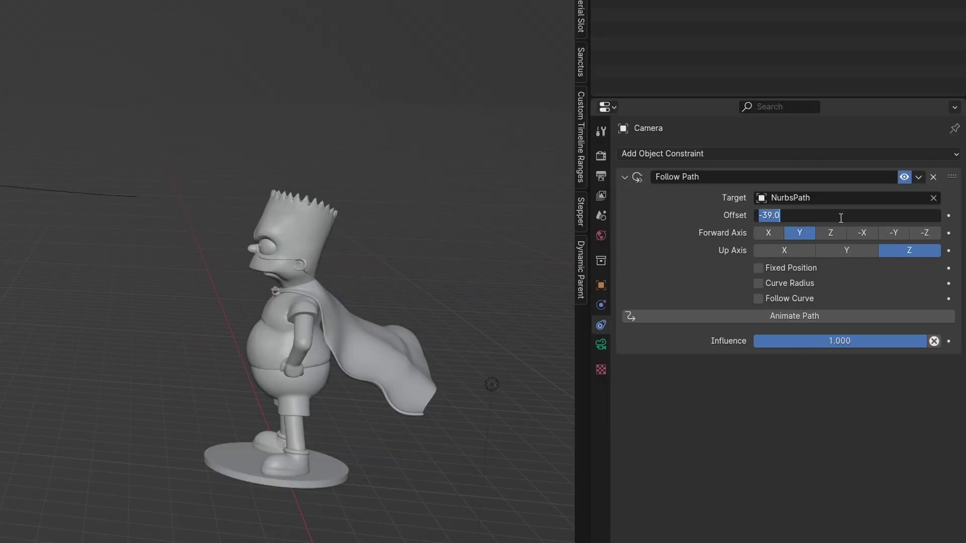
text(0)
key(Return)
right_click(888, 220)
click(888, 220)
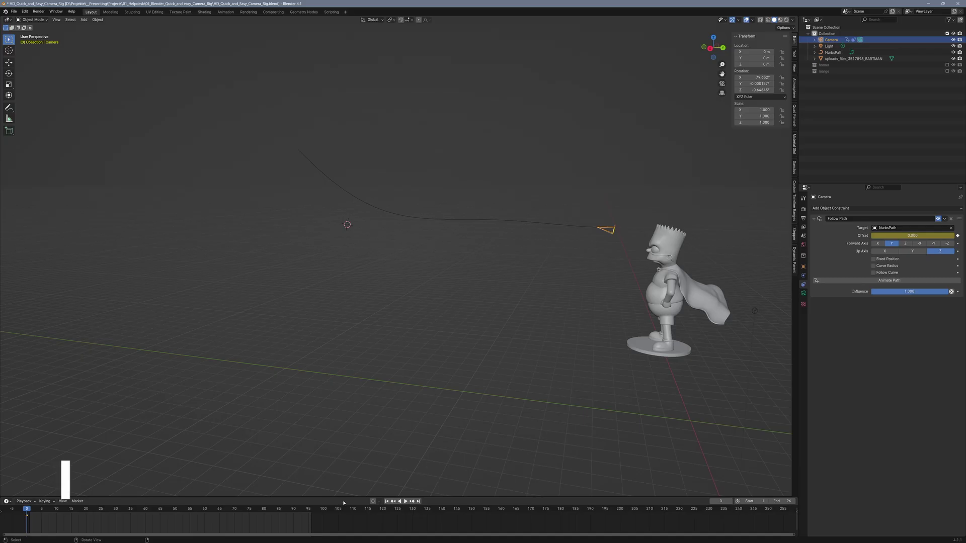
- At frame 96, set the Follow Path offset to -99.1, keyframe it and play back the camera move
drag(317, 510, 311, 523)
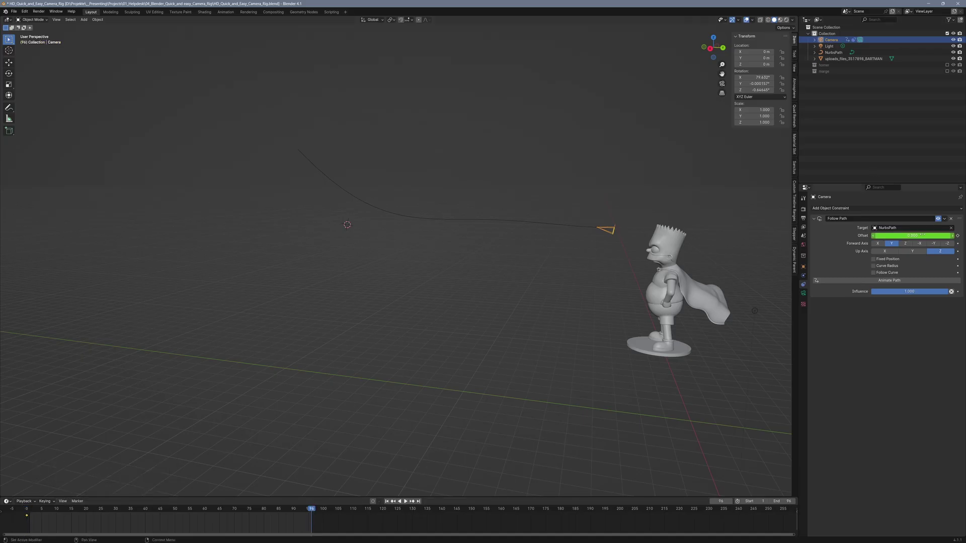
drag(924, 235, 901, 220)
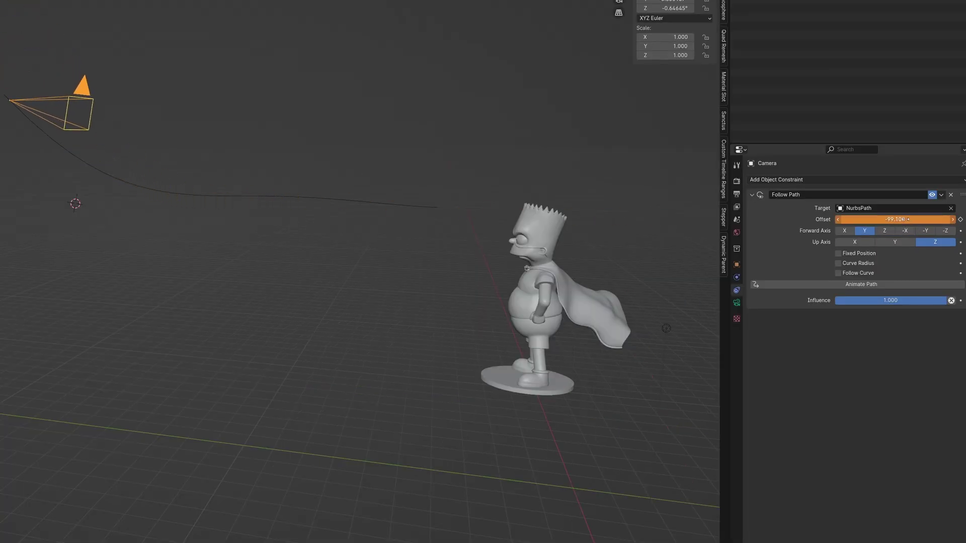
right_click(905, 219)
click(905, 219)
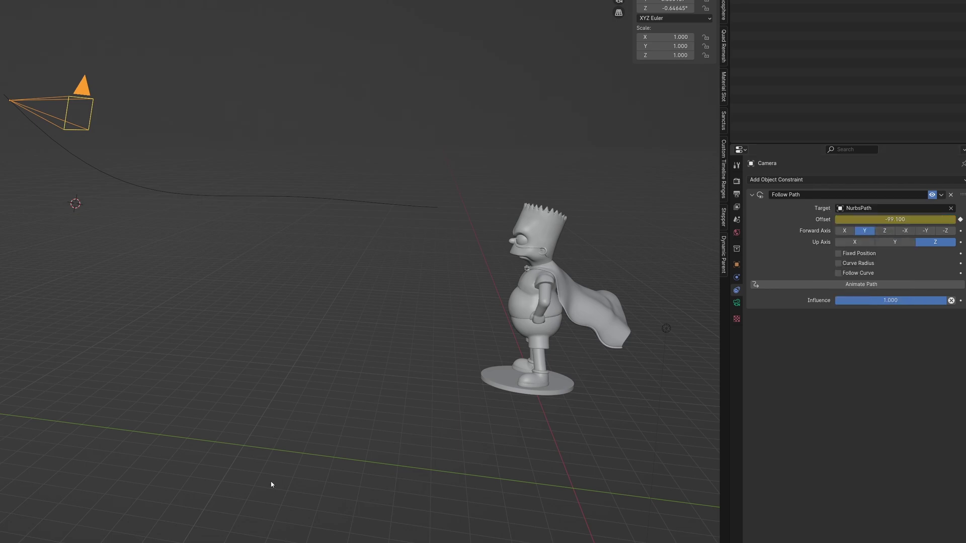
middle_drag(402, 349, 528, 353)
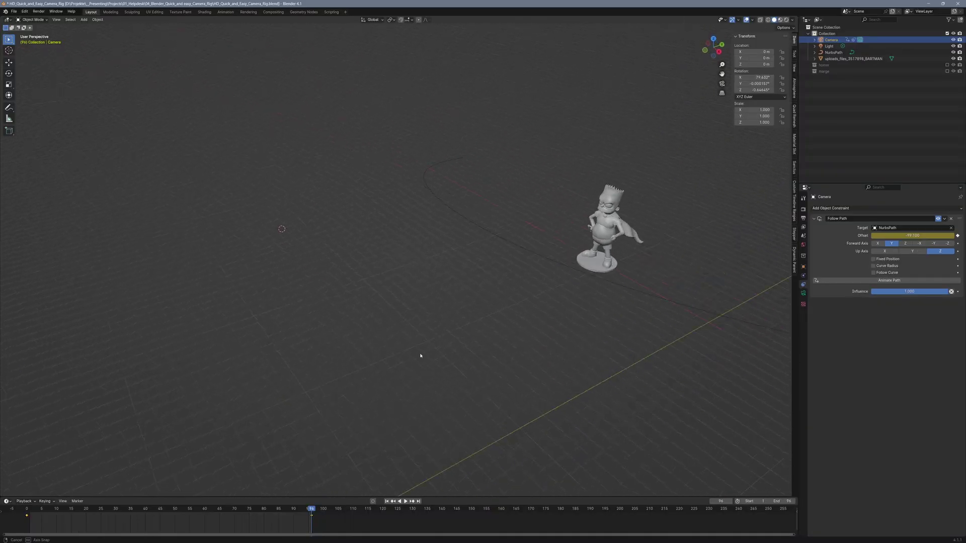
key(alt+a)
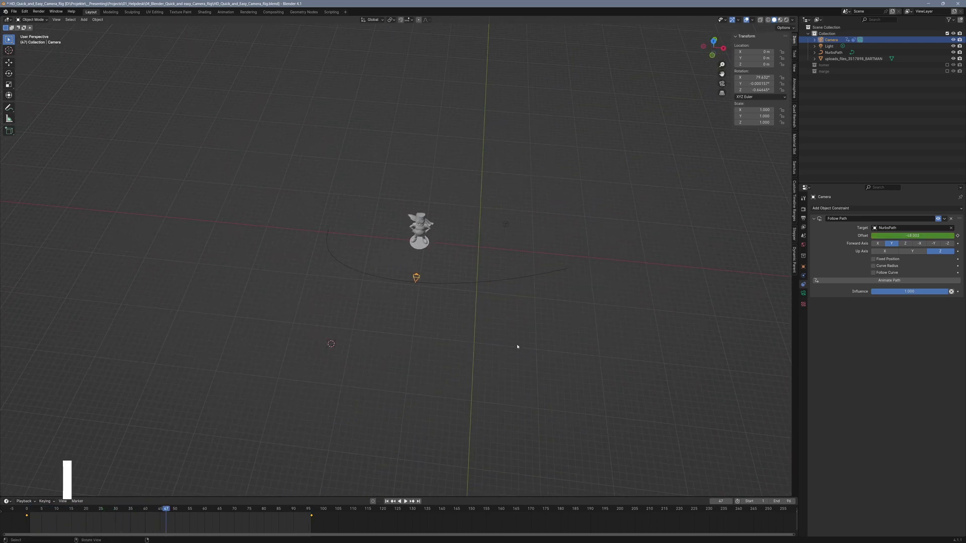
- Snap the 3D cursor to the selected figure and add a Plain Axes empty there
key(shift+s)
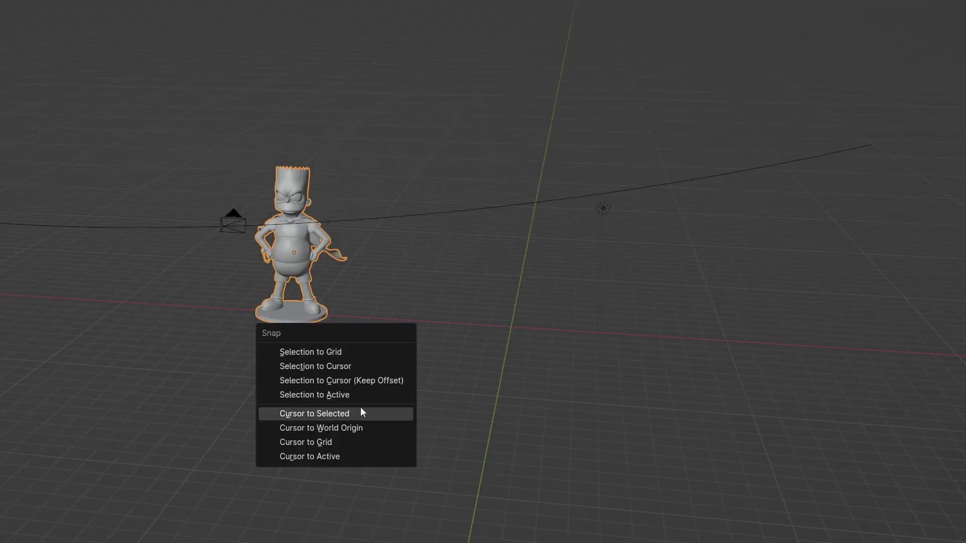
click(360, 413)
key(shift+a)
mouse_move(415, 291)
click(491, 290)
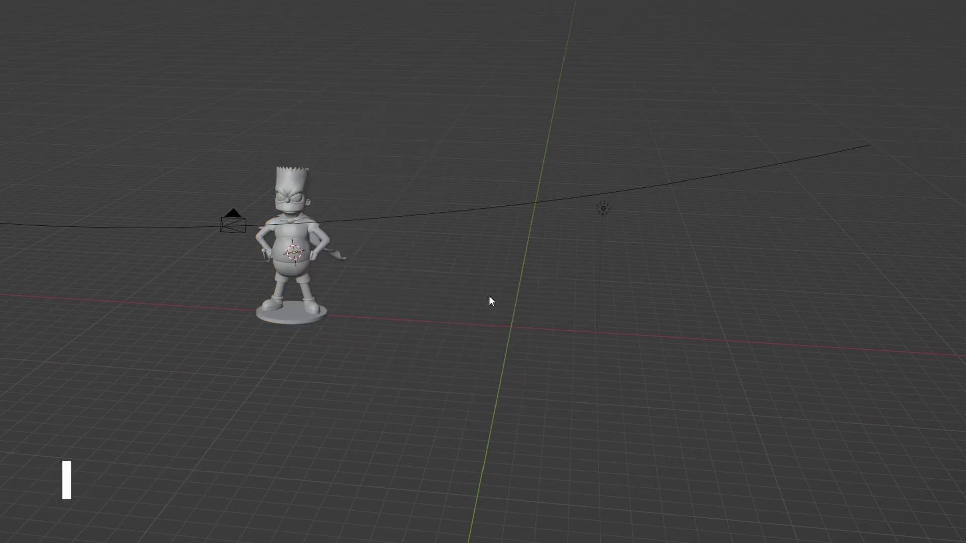
- Scale the empty to about 7.83 and raise it along Z to about 5.93 m, level with the figure's head
key(s)
click(469, 355)
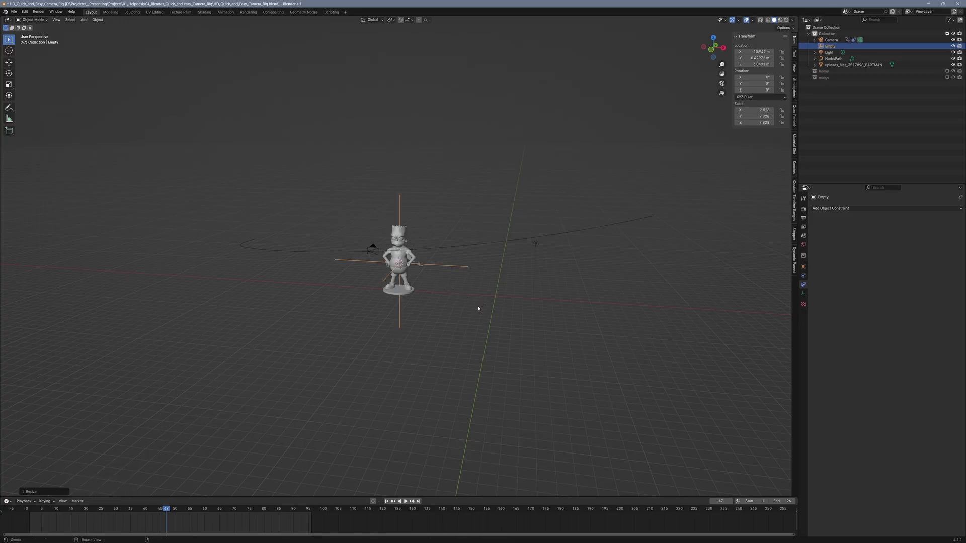
key(g)
key(z)
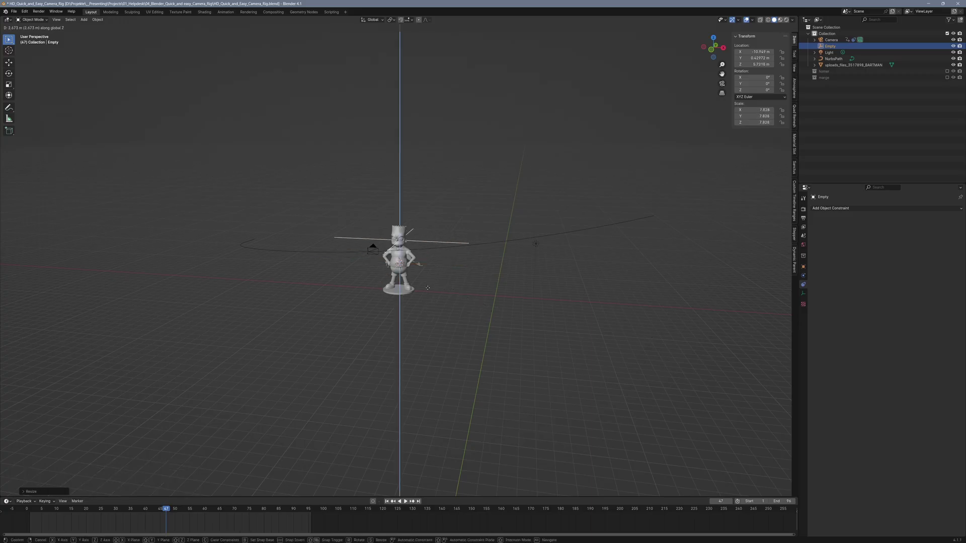
click(427, 285)
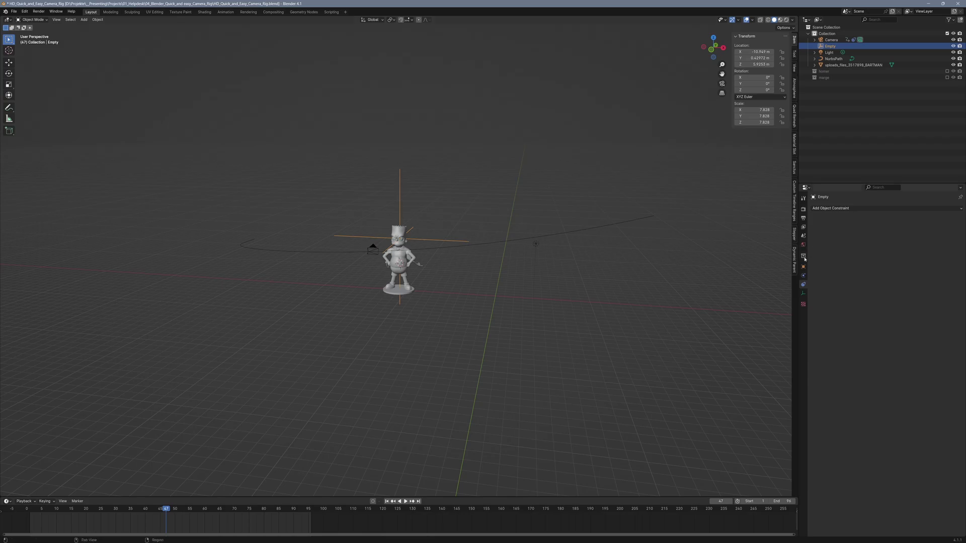
- Rename the empty as target
click(803, 267)
double_click(833, 208)
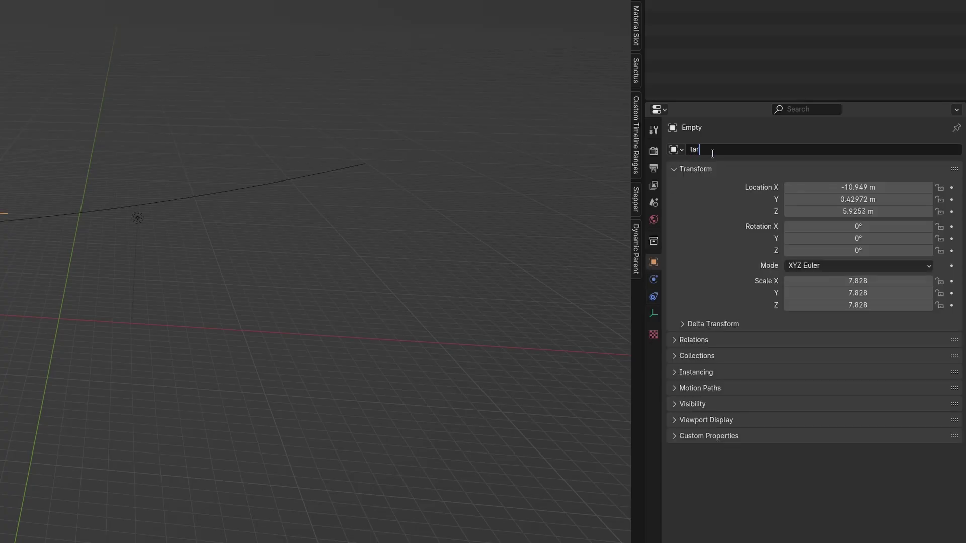
key(Return)
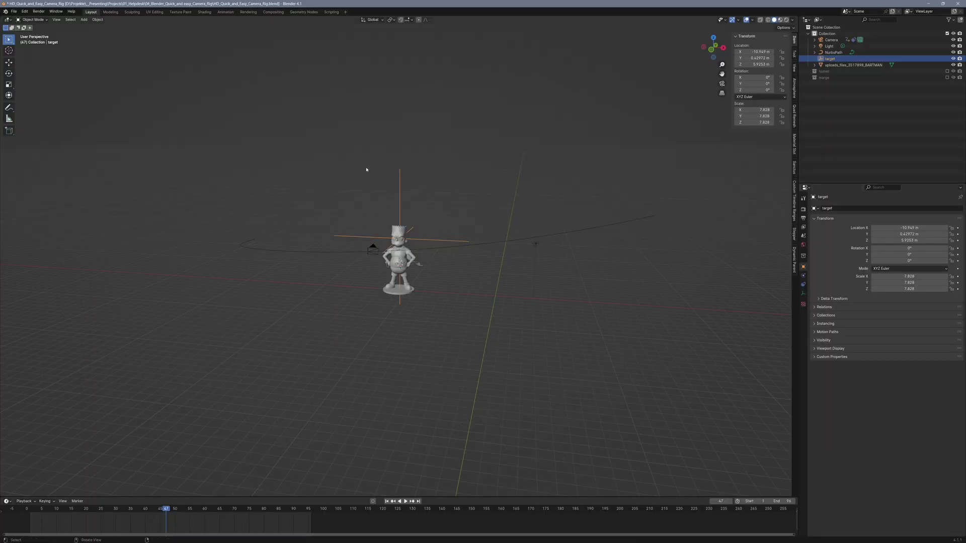
- Add a Track To constraint to the camera and set the target empty as its target
click(372, 248)
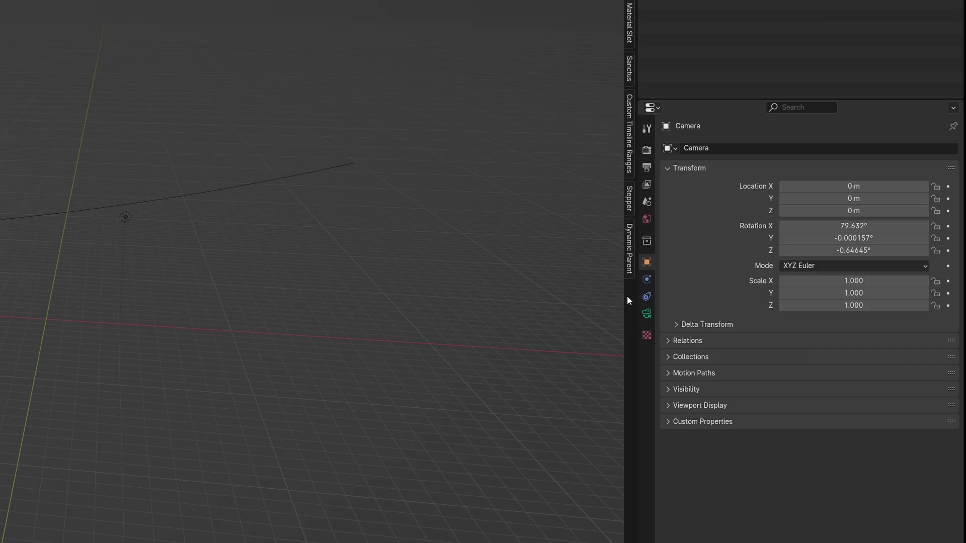
click(803, 284)
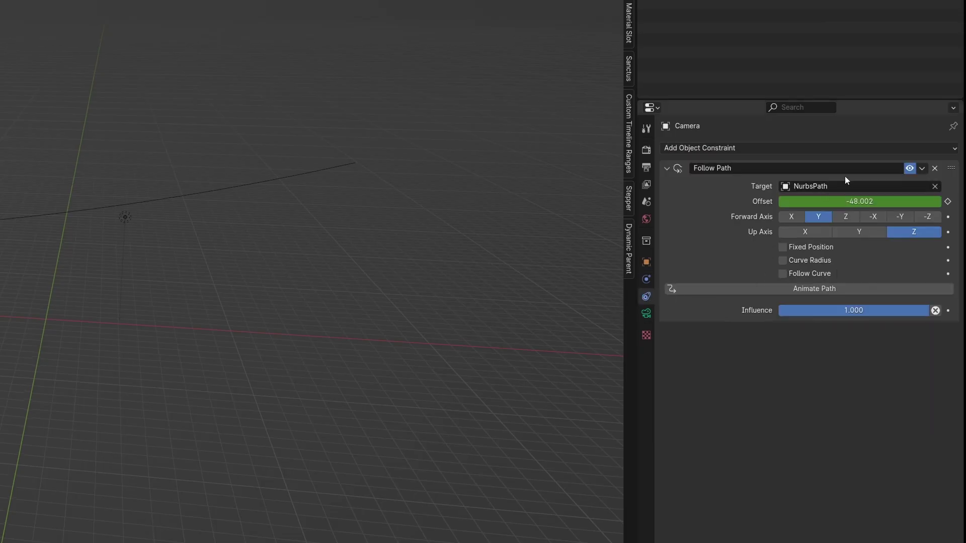
click(891, 150)
click(847, 236)
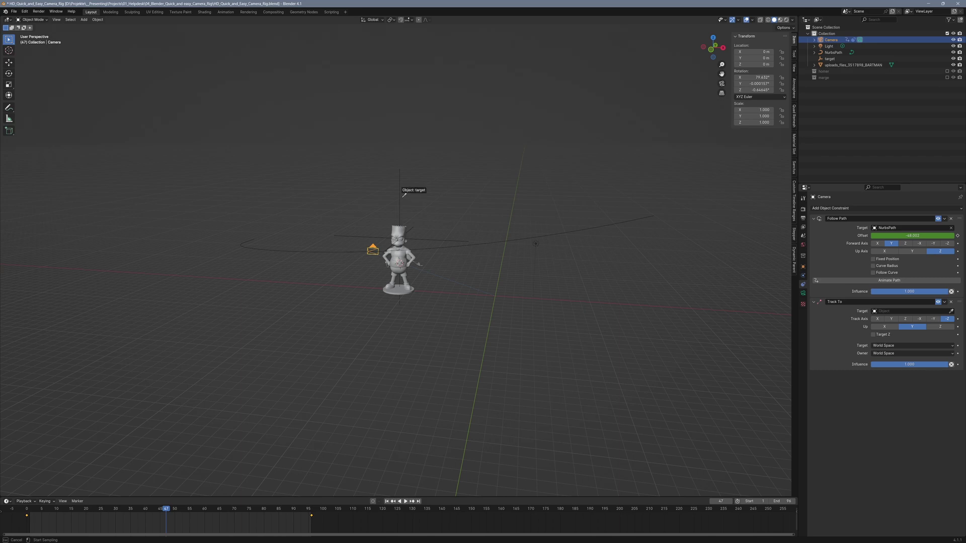
- Play the animation and split the 3D viewport so a second, narrower one shows the camera view
key(alt+a)
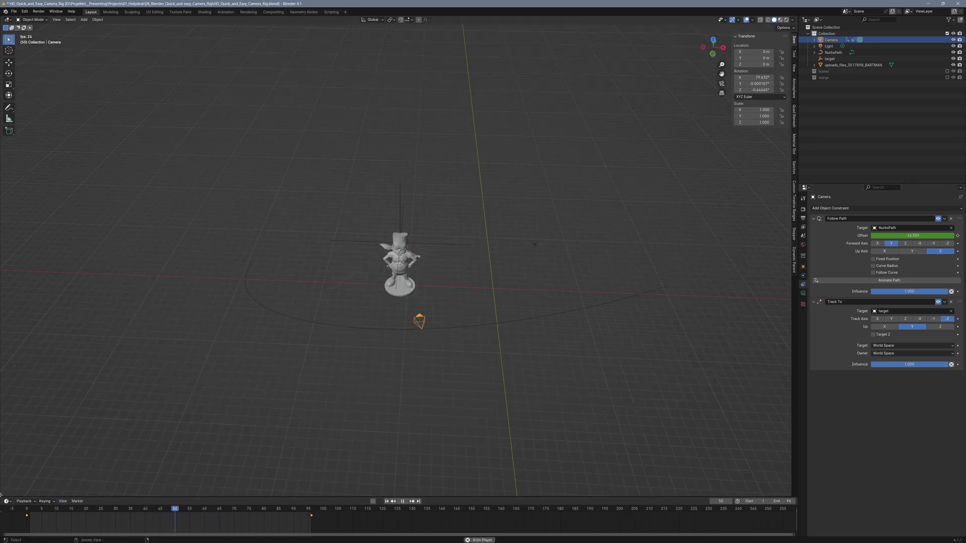
drag(1, 495, 262, 477)
key(KP_0)
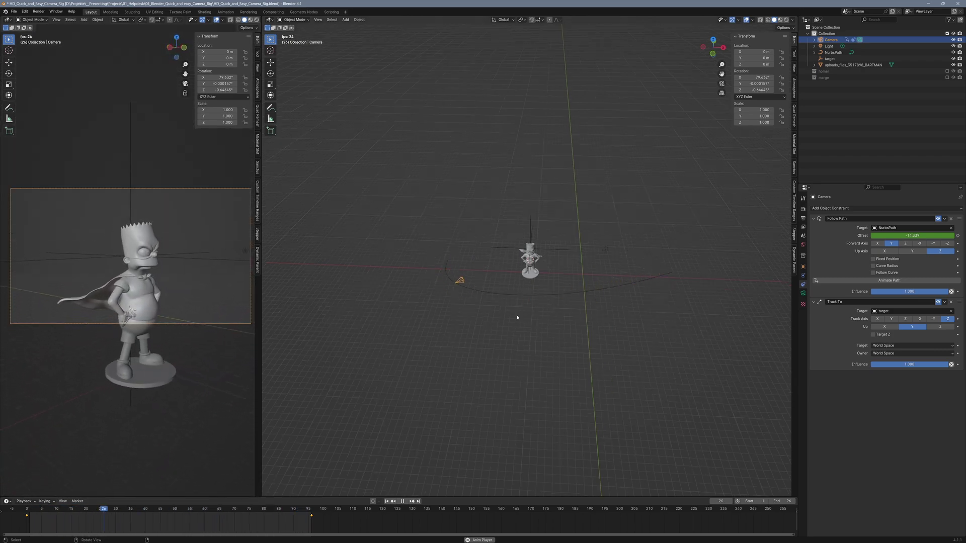
- Edit the NurbsPath and move two of its control points along Z to vary the camera's height
click(547, 300)
key(Tab)
key(g)
key(z)
click(489, 314)
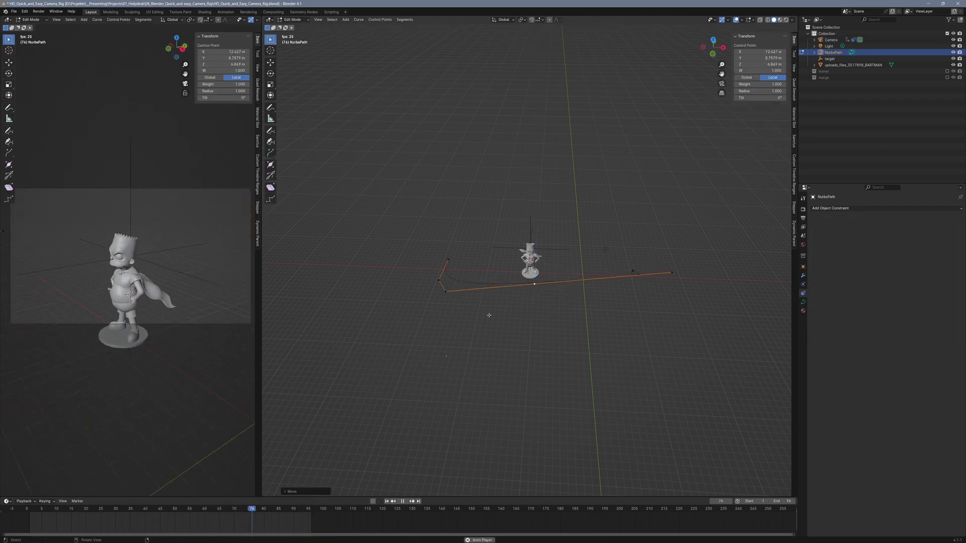
click(445, 291)
key(g)
key(z)
click(461, 295)
- Move the path's end control point along Y, and shift it along X towards the figure
click(672, 272)
key(g)
key(y)
click(724, 322)
key(g)
key(x)
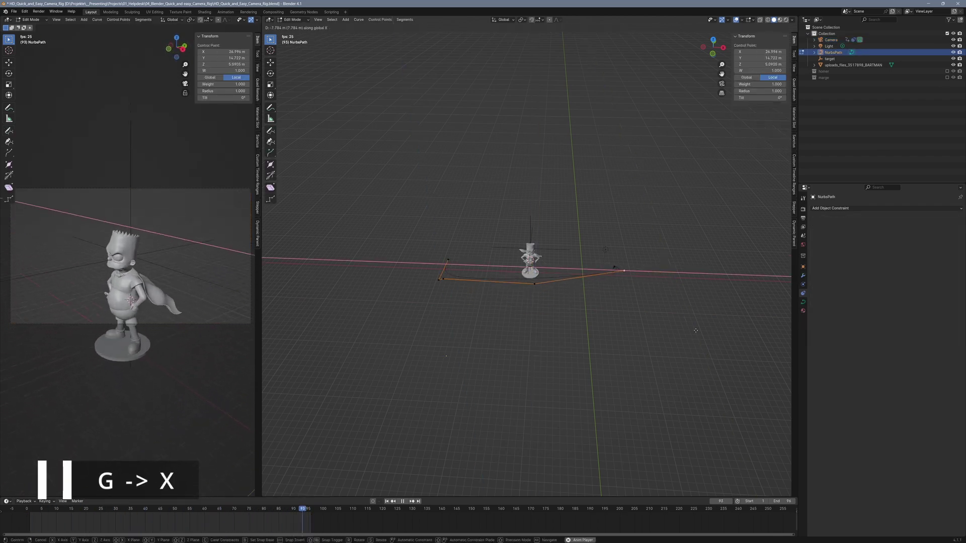
click(680, 334)
- Extrude the path's end point to carry the curve further around the figure, and leave edit mode
middle_drag(664, 337, 554, 339)
key(e)
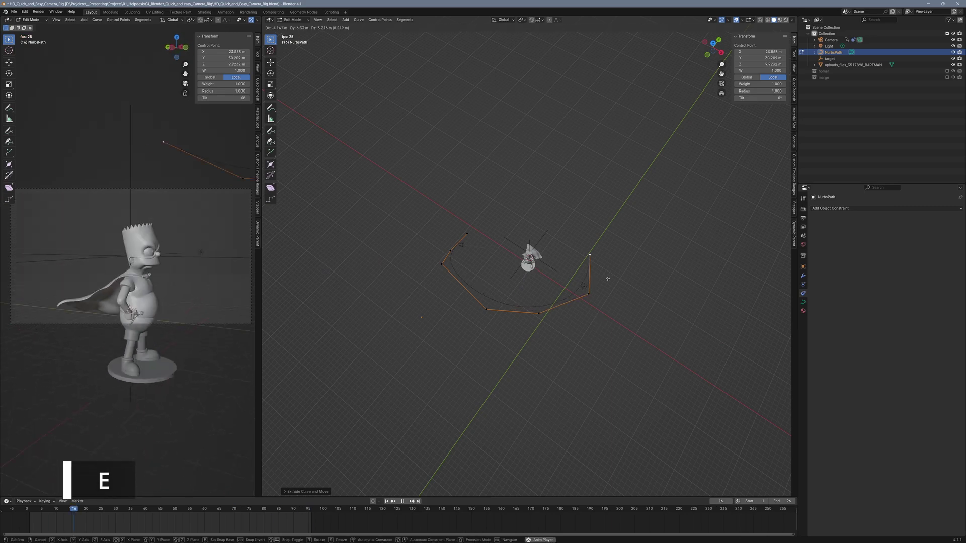
click(608, 279)
scroll(551, 376, down, 2)
middle_drag(559, 386, 627, 339)
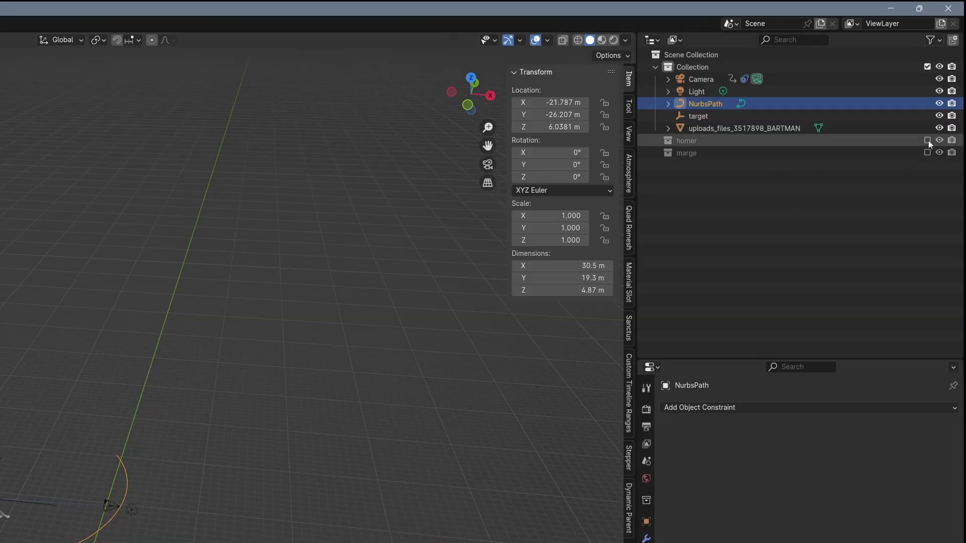
- Enable the homer and marge collections in the scene
click(928, 140)
click(927, 152)
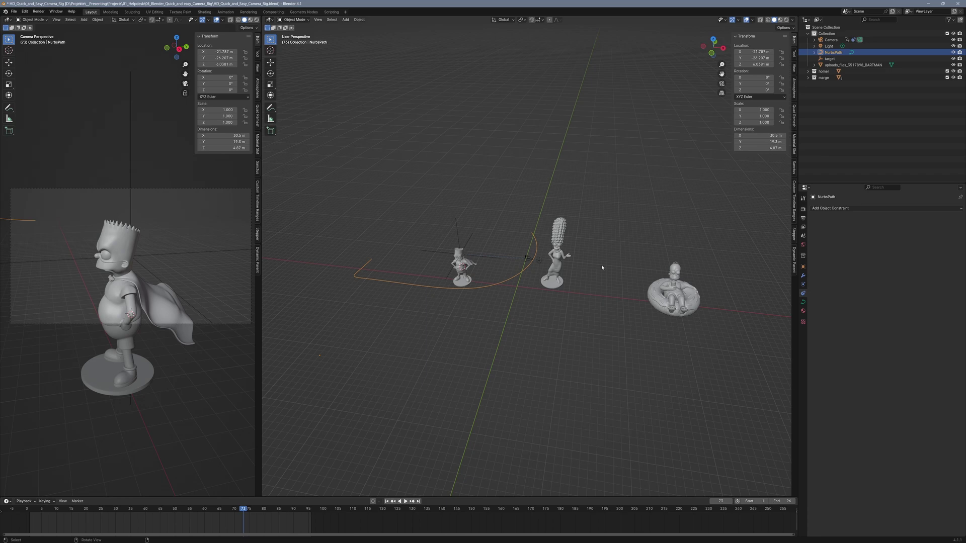
scroll(602, 268, down, 1)
middle_drag(590, 249, 604, 246)
- In top view, move the path's last three control points so the curve passes the marge figure and runs behind the homer figure
click(522, 289)
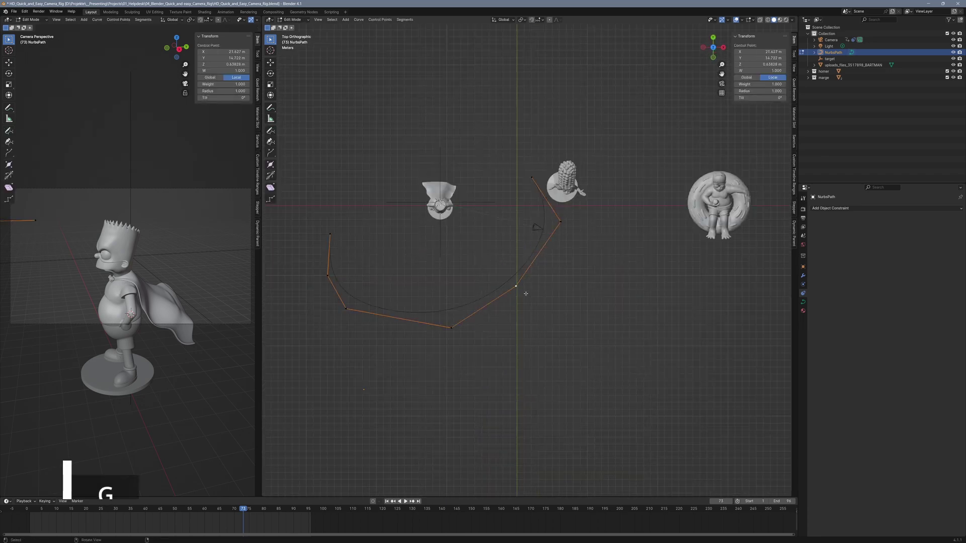
key(g)
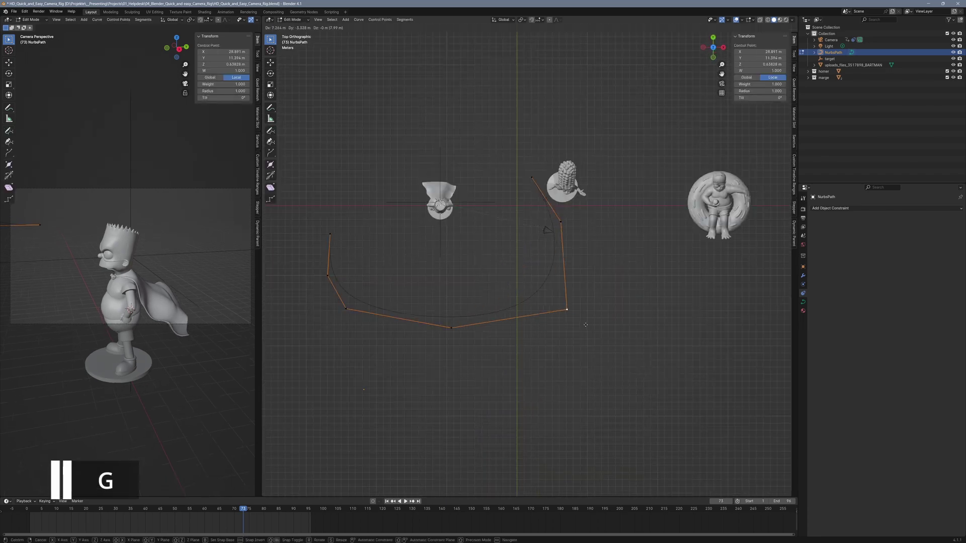
click(593, 325)
click(564, 226)
key(g)
click(619, 278)
click(533, 179)
key(g)
click(696, 244)
- Extrude the path's end with further points looping around the homer figure, and play back the camera move
key(e)
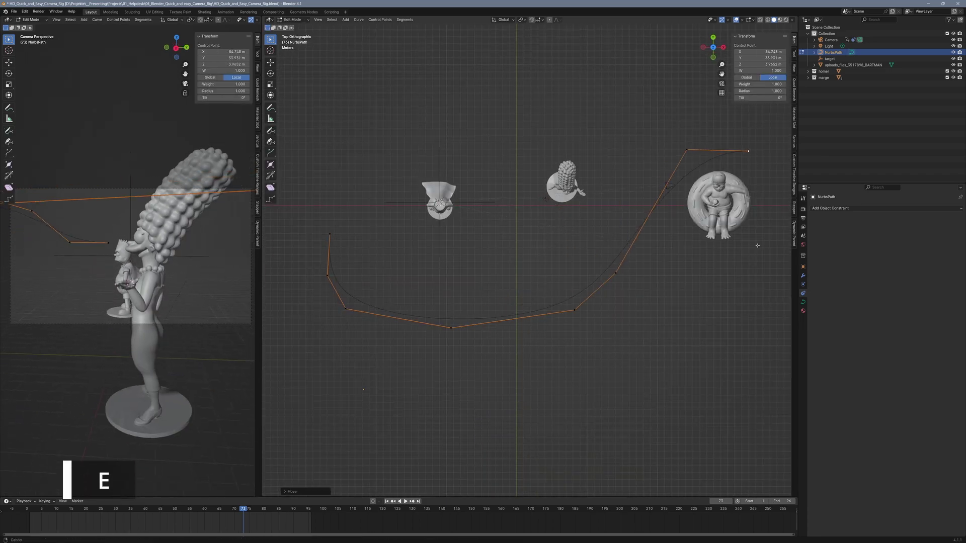
shift+middle_drag(757, 246, 686, 194)
key(e)
click(743, 164)
key(e)
click(727, 251)
key(e)
key(Tab)
key(alt+a)
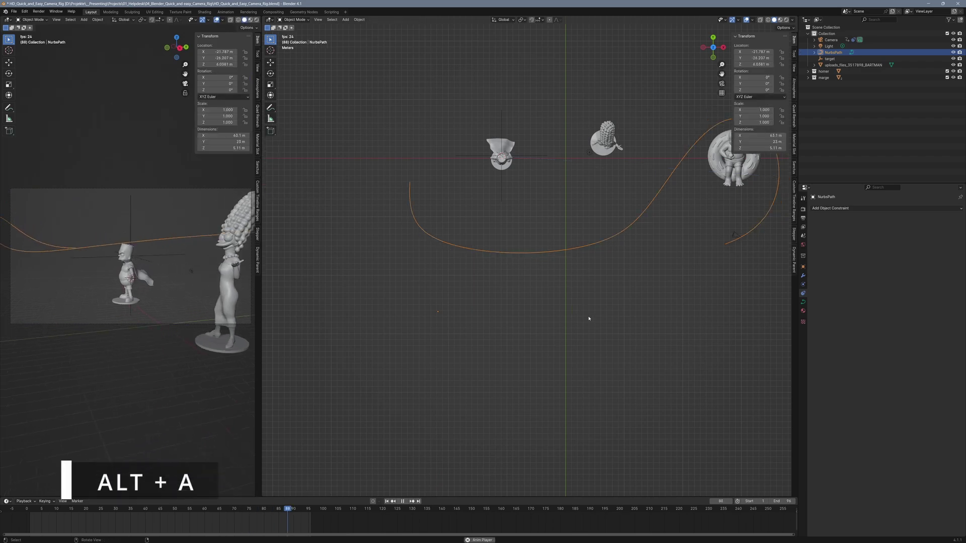
scroll(605, 289, down, 1)
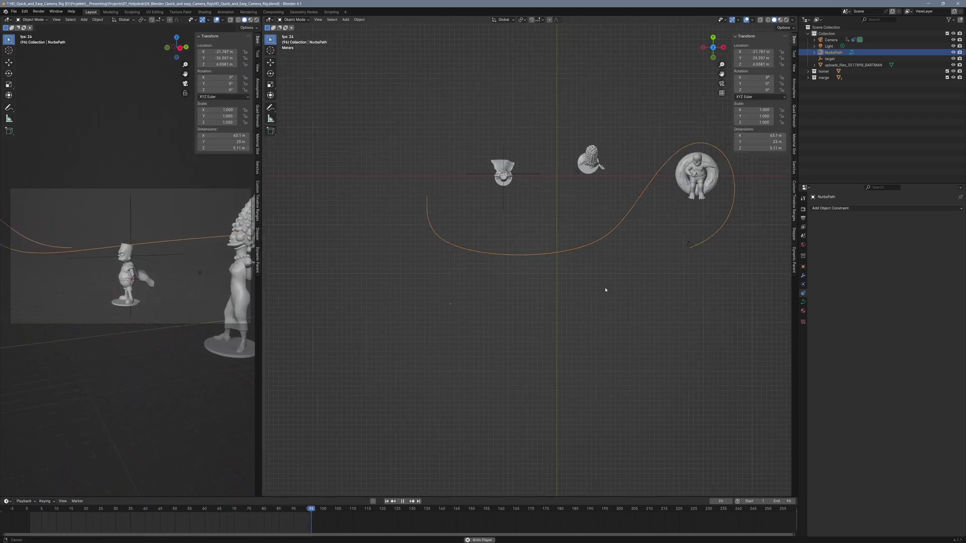
- Snap the 3D cursor to the marge figure, add a Plain Axes empty there and scale it up
key(shift+s)
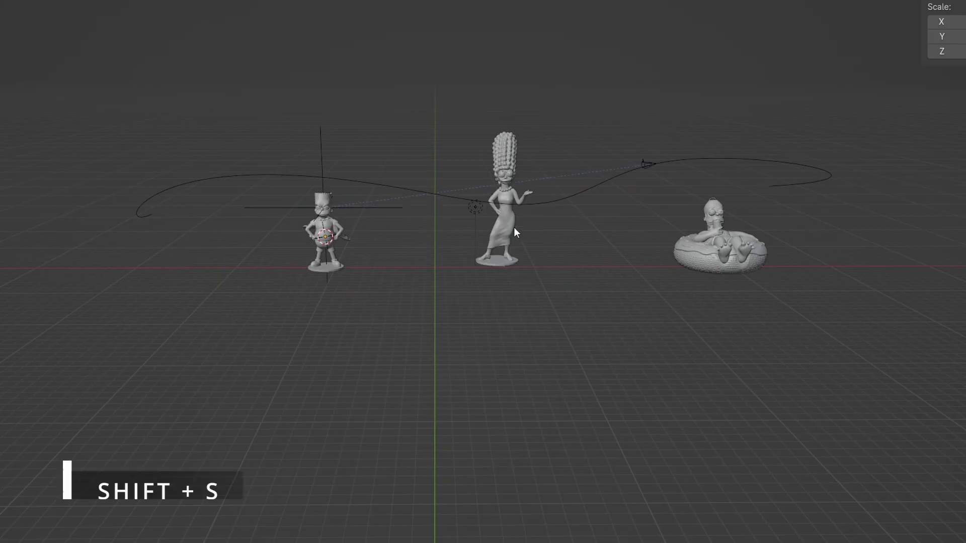
key(shift+a)
key(s)
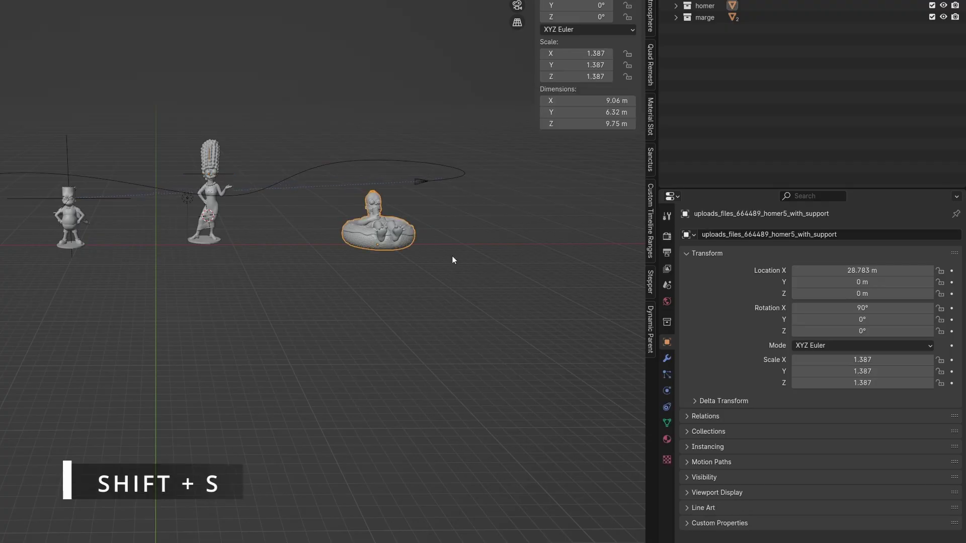
- Add a Plain Axes empty at the homer figure, where the 3D cursor is snapped
key(shift+a)
mouse_move(452, 252)
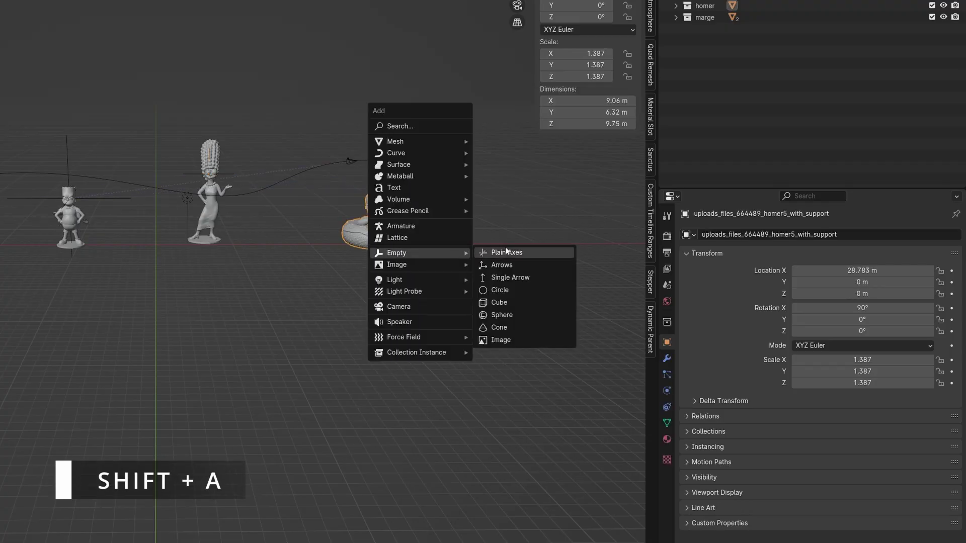
click(506, 251)
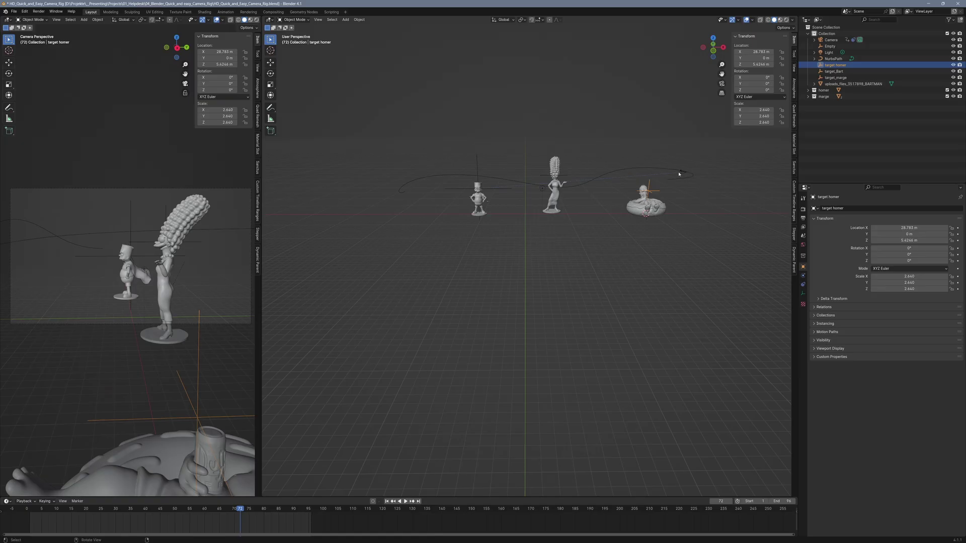
- Rename the camera's Track To constraint as Track To bart
click(680, 174)
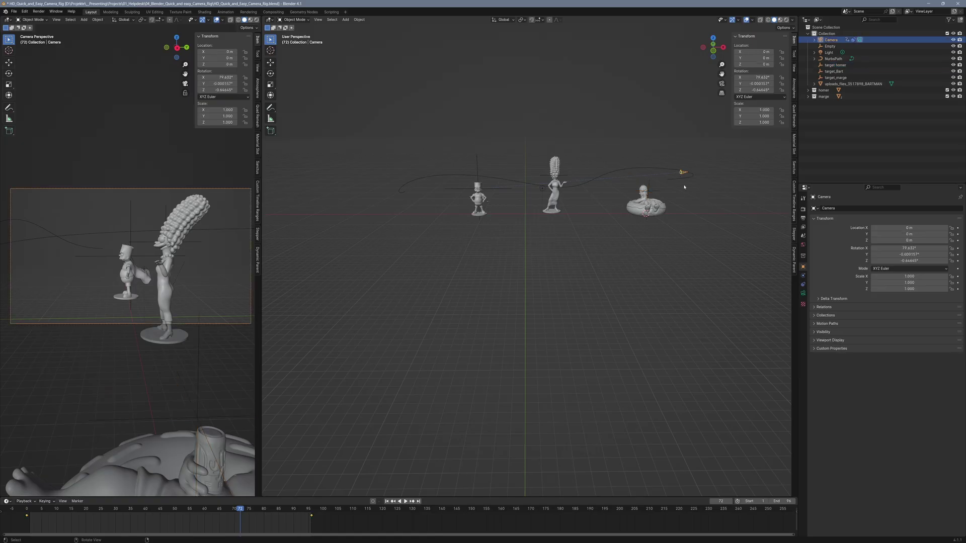
click(803, 285)
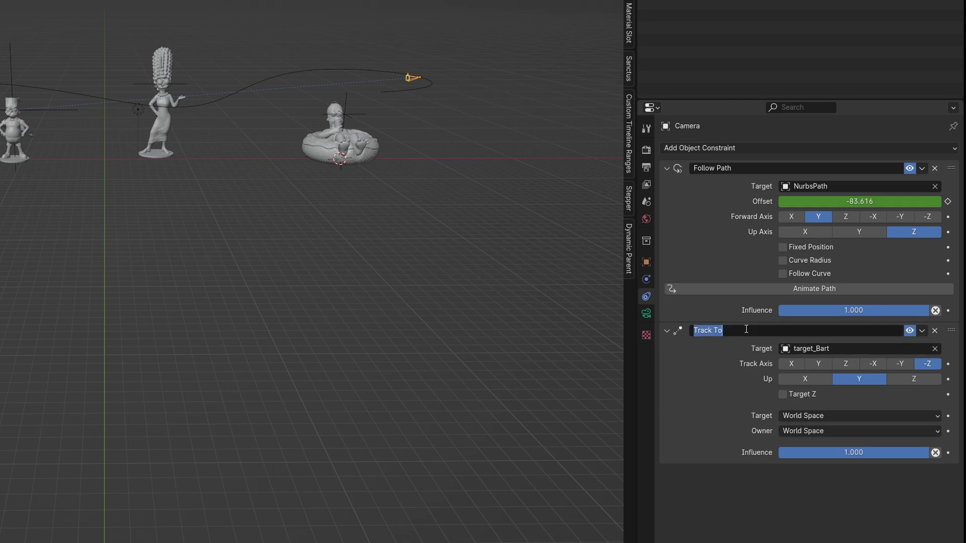
key(Return)
- Duplicate the Track To bart constraint and rename the copy as Track To marge
click(922, 331)
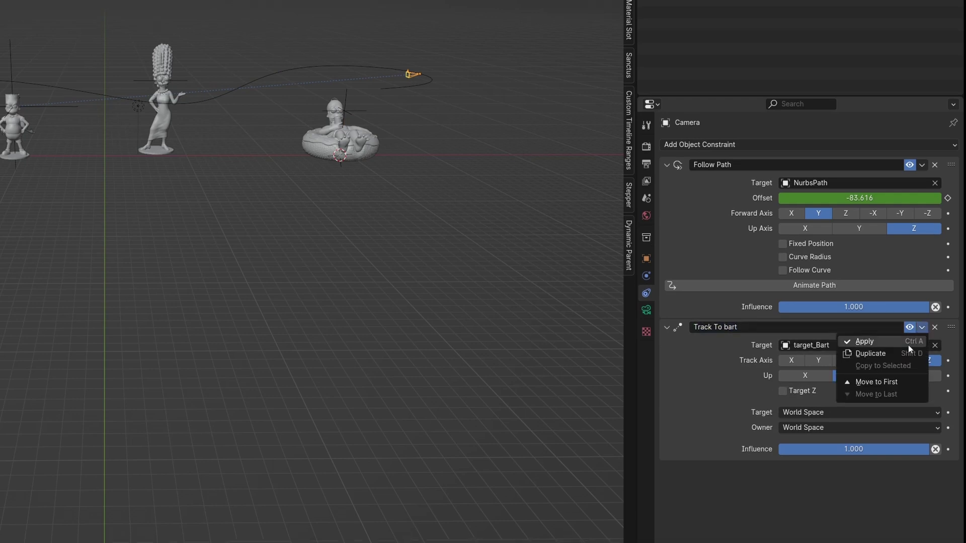
click(885, 352)
click(785, 476)
double_click(737, 440)
text(marge)
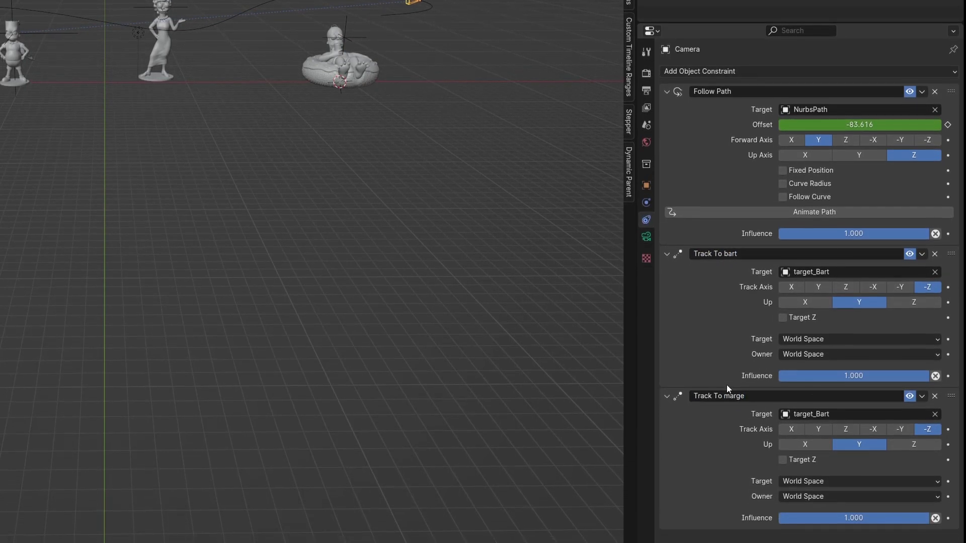
- Duplicate the Track To marge constraint and rename the copy as Track To homer
click(921, 440)
click(867, 408)
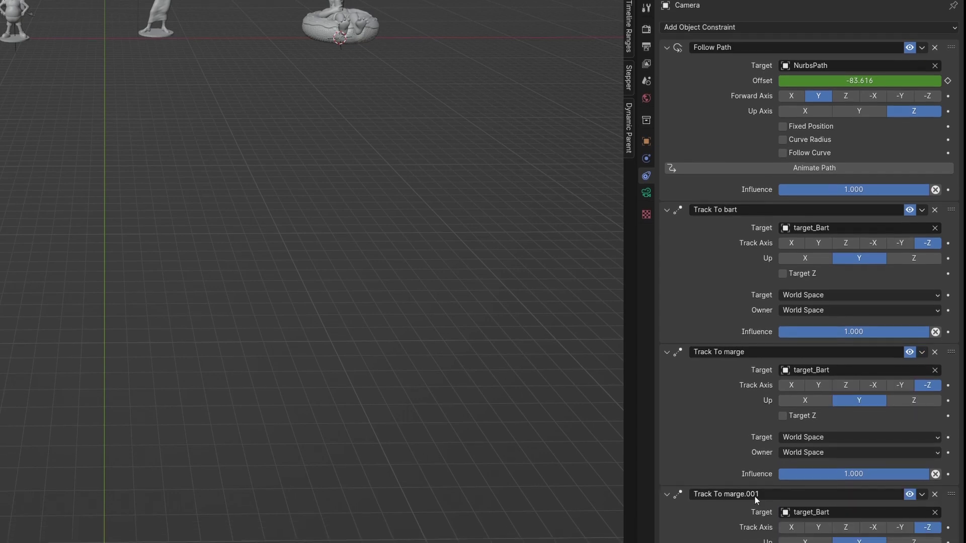
double_click(759, 495)
key(BackSpace)
key(BackSpace)
key(BackSpace)
key(BackSpace)
key(BackSpace)
key(BackSpace)
key(BackSpace)
key(BackSpace)
key(BackSpace)
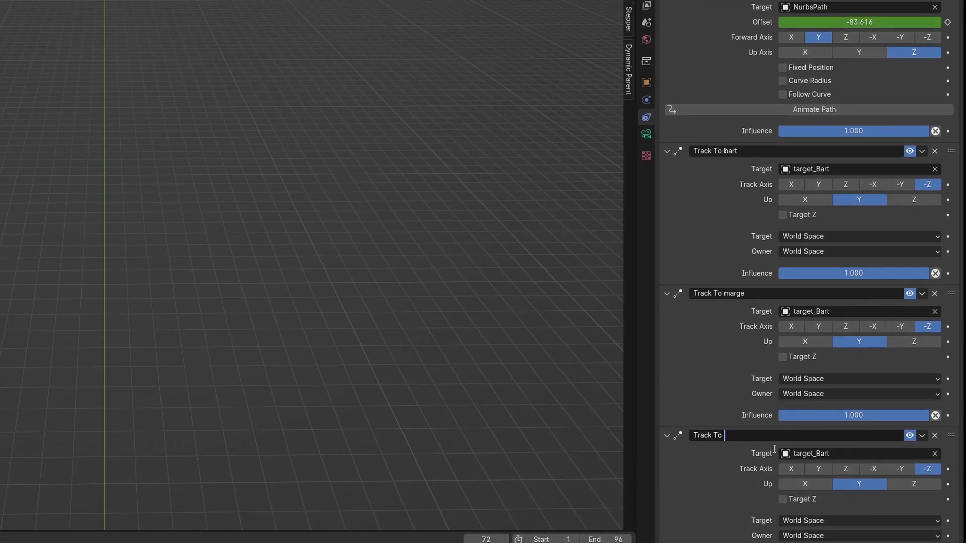
text(homer)
key(Return)
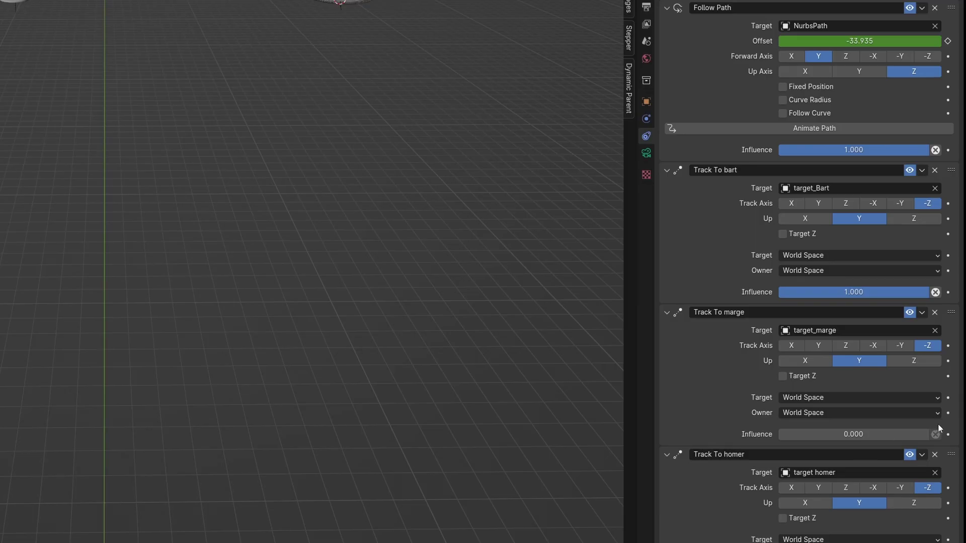
- Keyframe the Track To marge influence at 0 on frame 59 and at 1 on frame 65
click(947, 434)
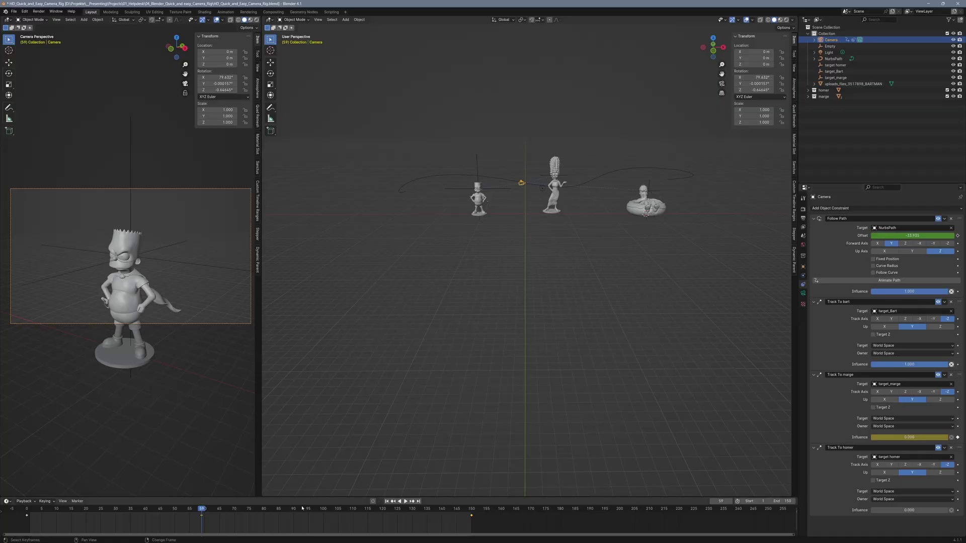
shift+right_drag(202, 520, 226, 521)
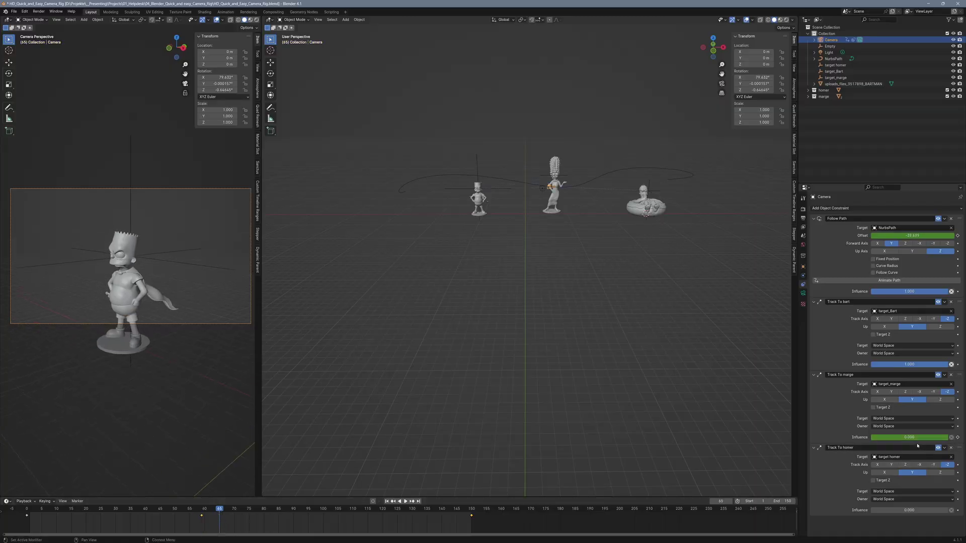
drag(917, 438, 927, 438)
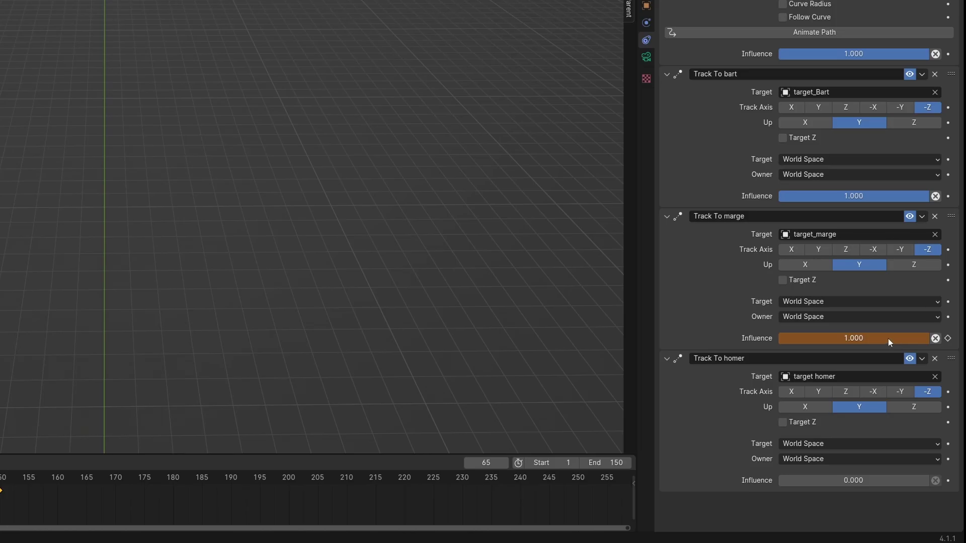
right_click(884, 339)
click(882, 328)
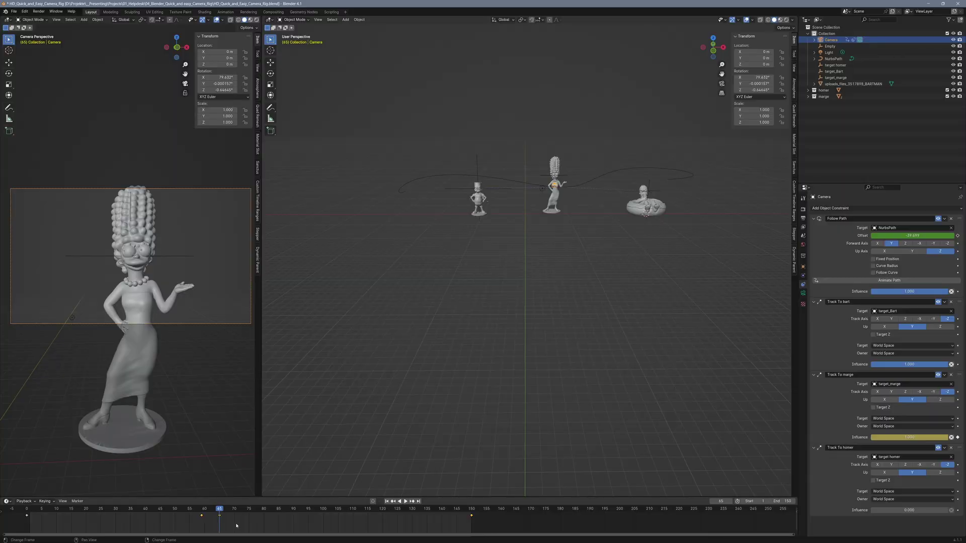
- Keyframe the Track To homer influence at 0 on about frame 98 and at 1 on frame 104, then preview the animation
drag(236, 526, 210, 517)
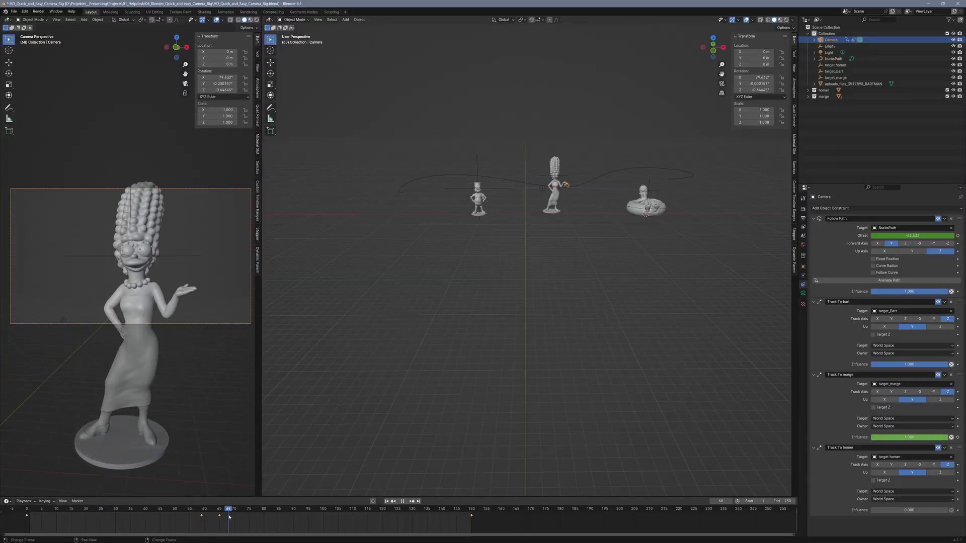
drag(229, 516, 335, 519)
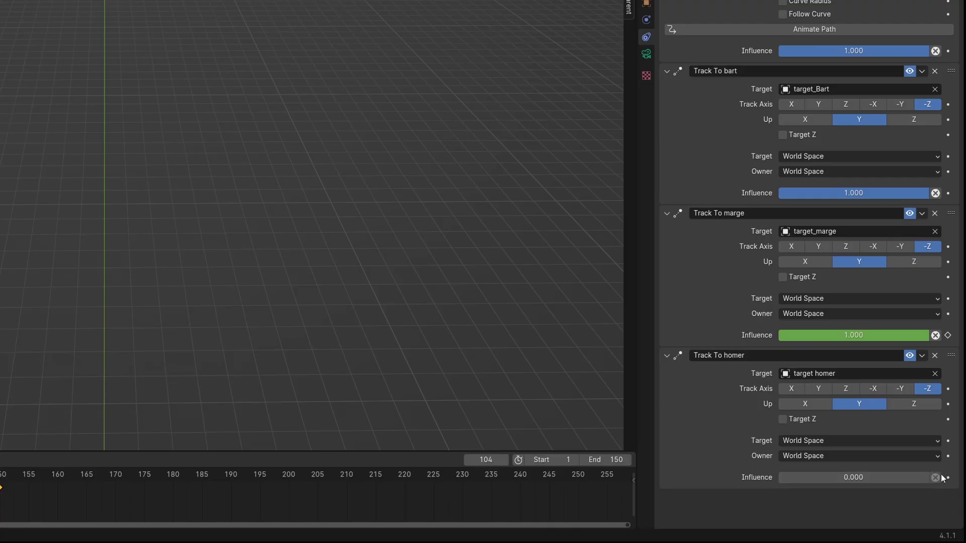
click(947, 477)
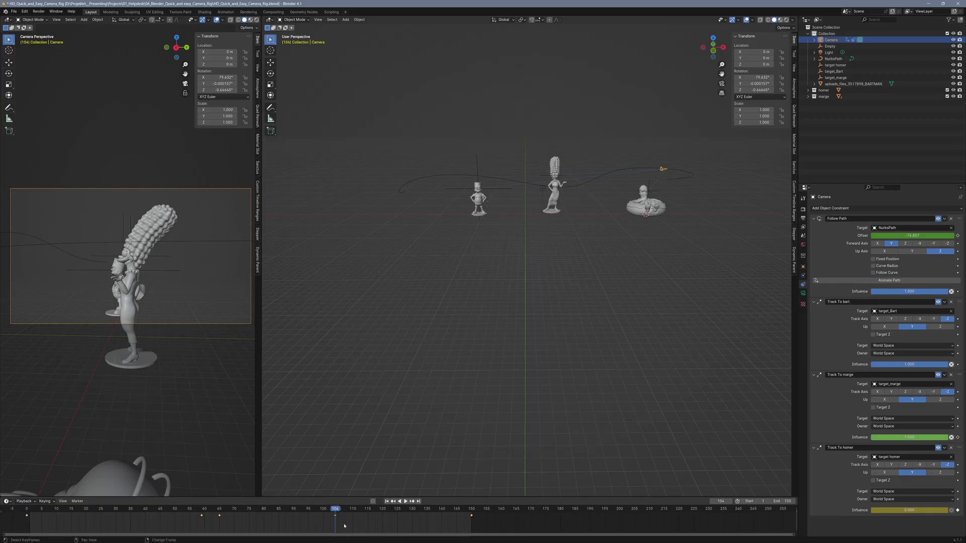
key(g)
click(326, 525)
drag(878, 510, 948, 510)
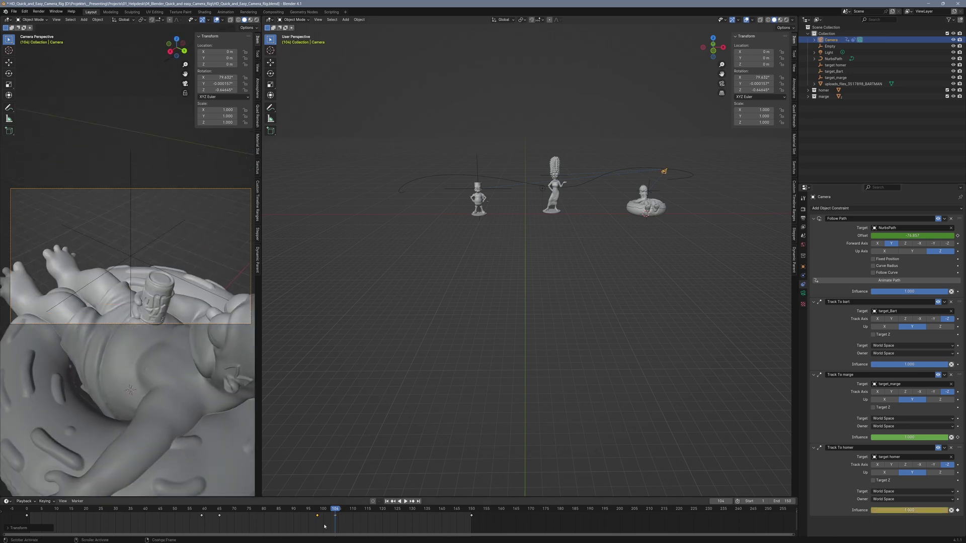
key(space)
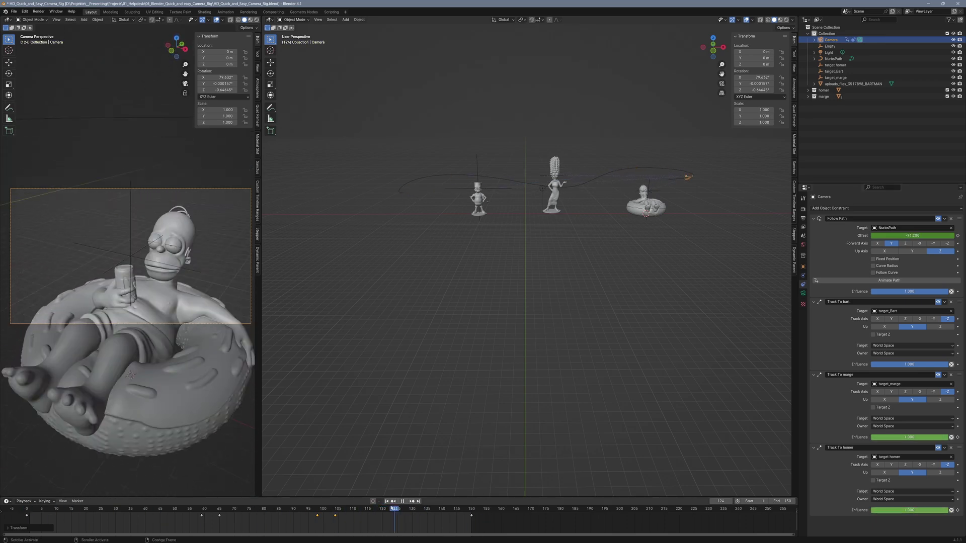
- Reshape the camera path by moving the control point at its end, in front of the Homer figure
click(683, 183)
key(Tab)
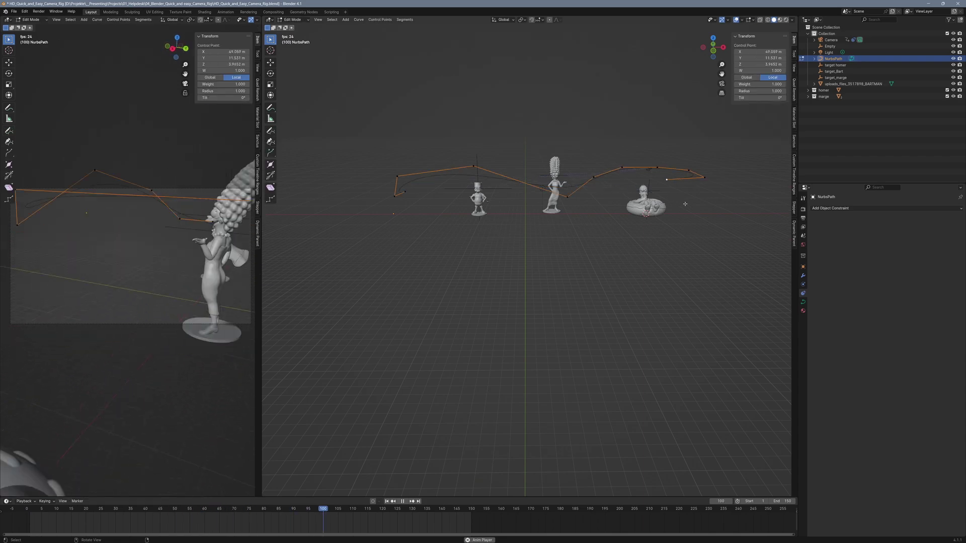
key(g)
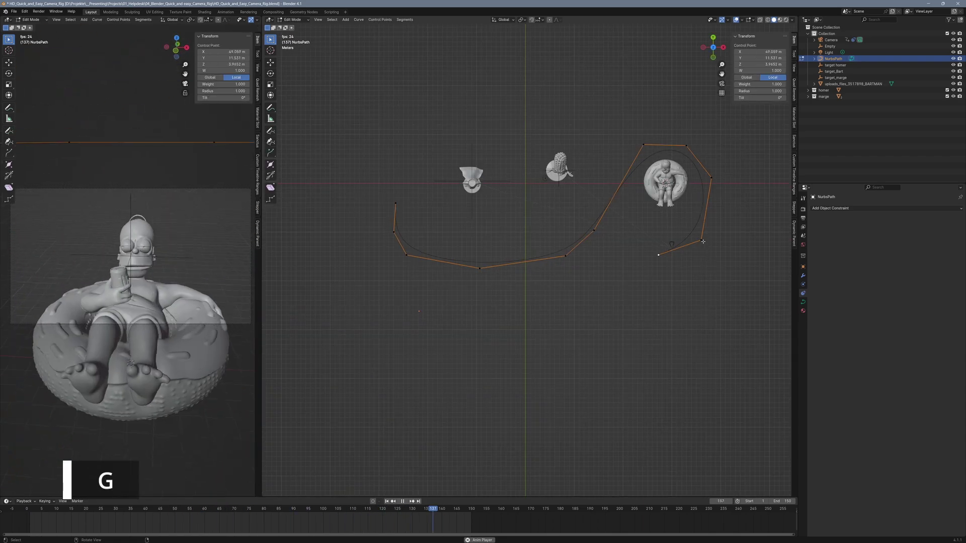
click(686, 250)
key(Tab)
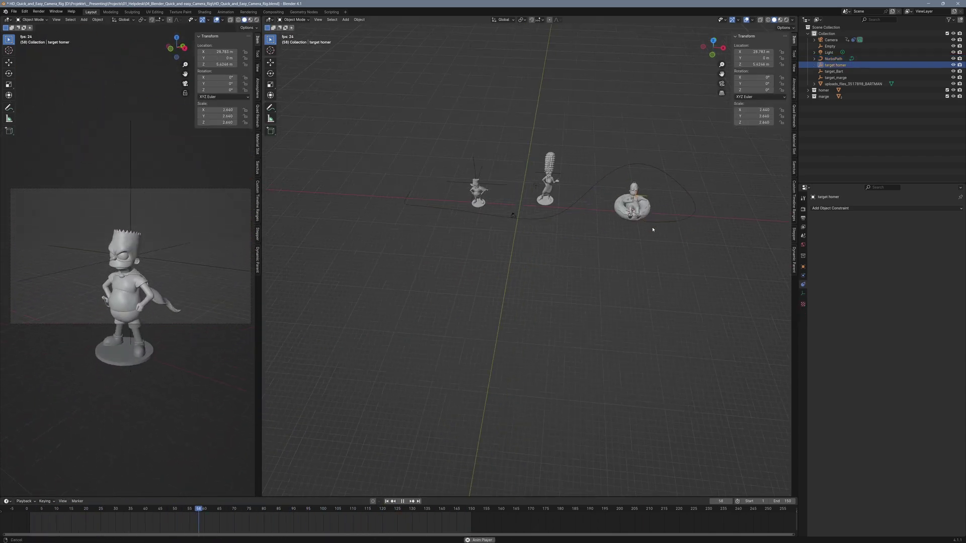
- Lower the target homer empty by about 1.9 m along the global Z axis
key(g)
key(z)
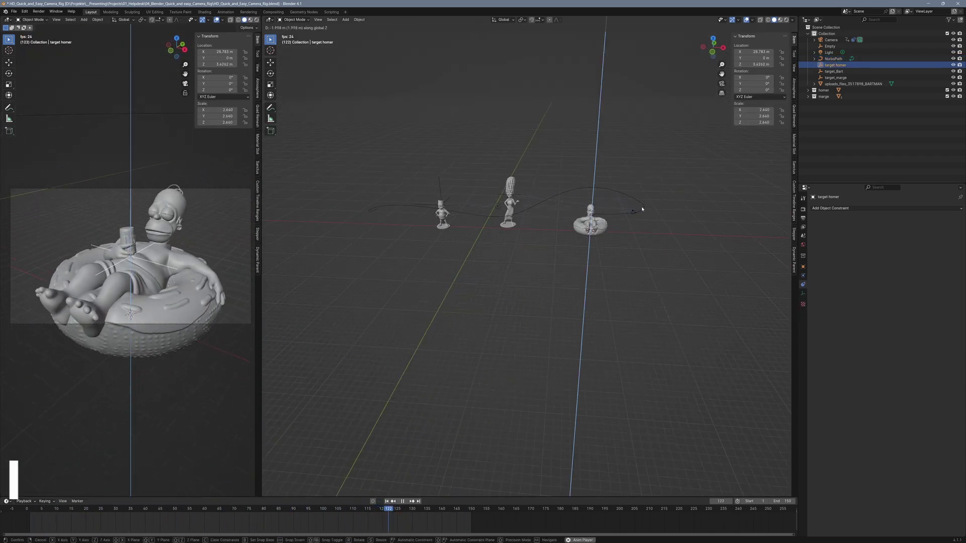
click(642, 209)
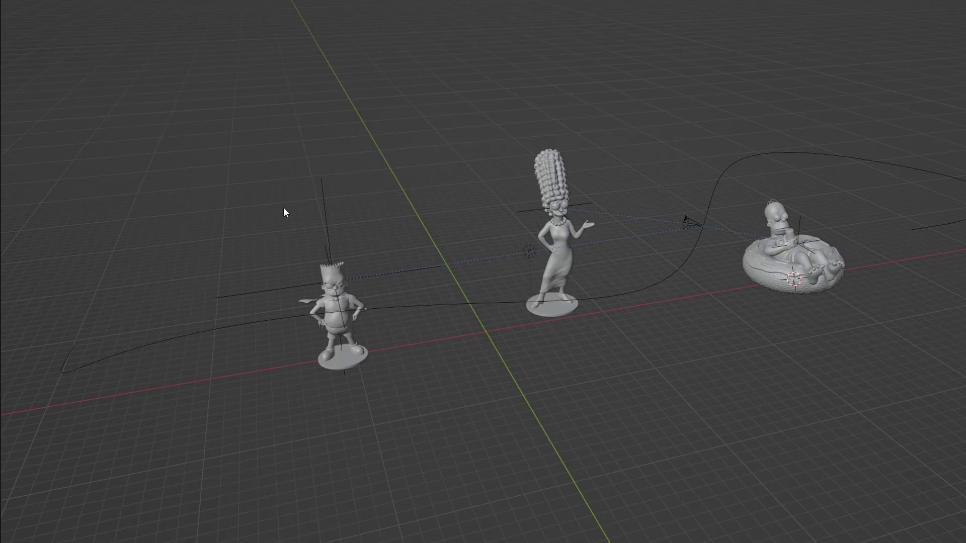
- Add a sphere empty at the Bart target's location and scale it up to about 1.756
click(315, 196)
key(shift+s)
click(326, 197)
key(shift+a)
mouse_move(326, 197)
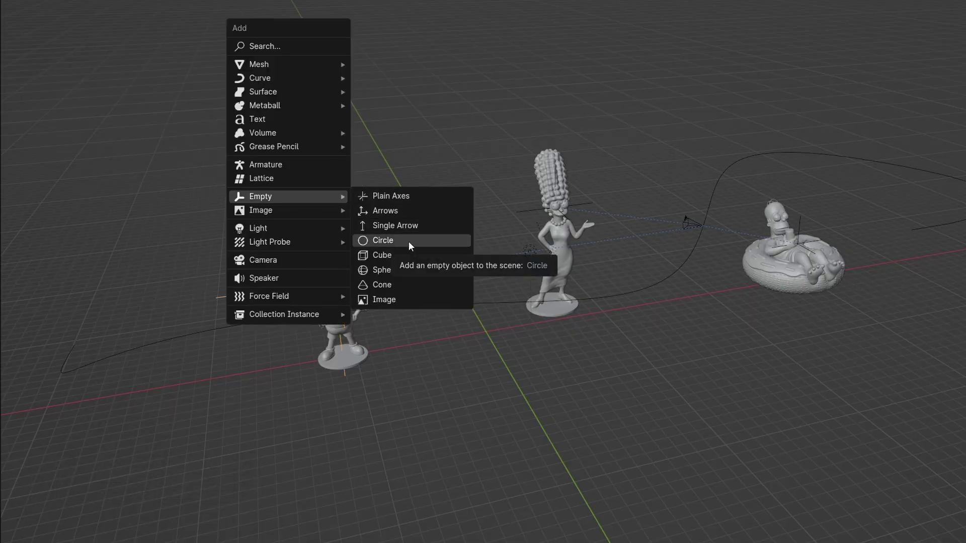
click(415, 269)
key(s)
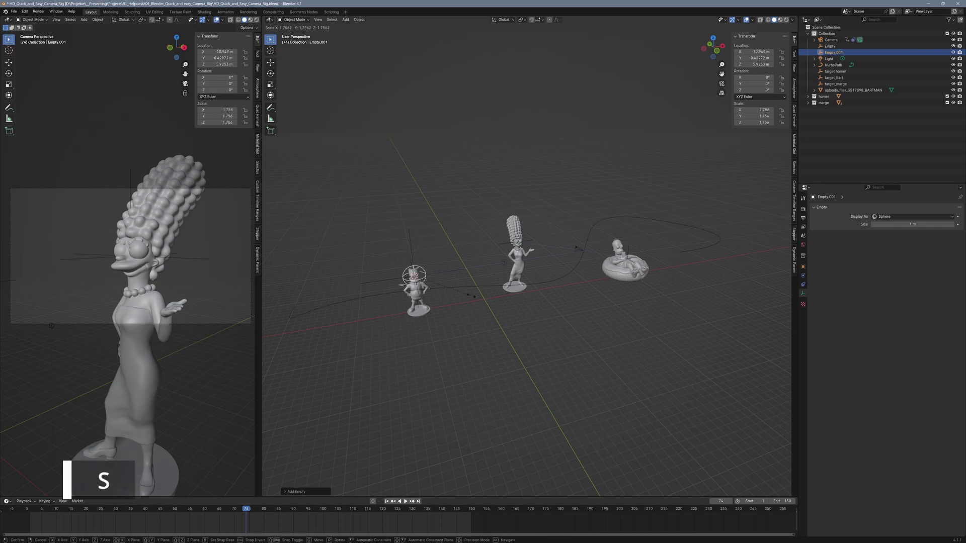
click(475, 296)
- Rename the new sphere empty as focus target
click(803, 267)
click(843, 208)
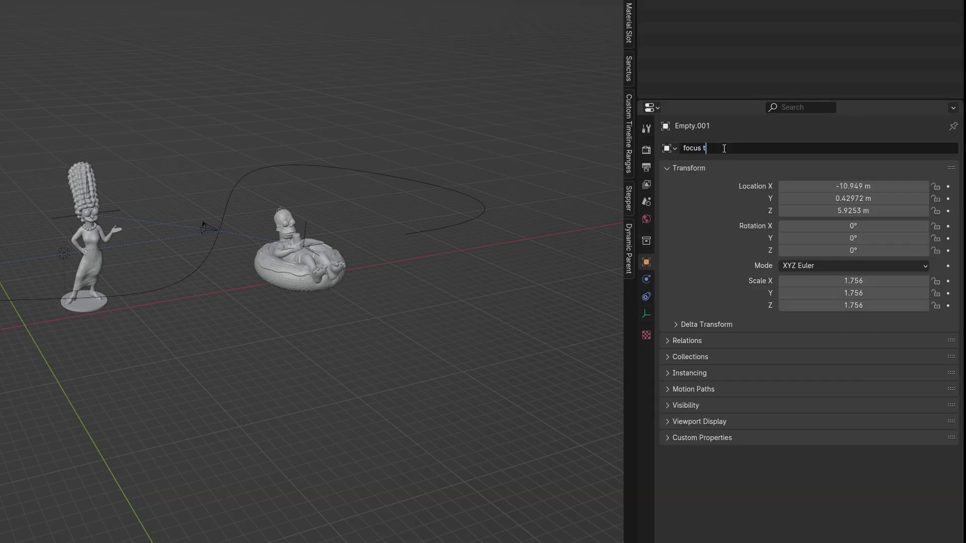
key(Return)
- Add a Copy Location constraint to the focus target empty with target_Bart as its target
click(646, 314)
click(647, 296)
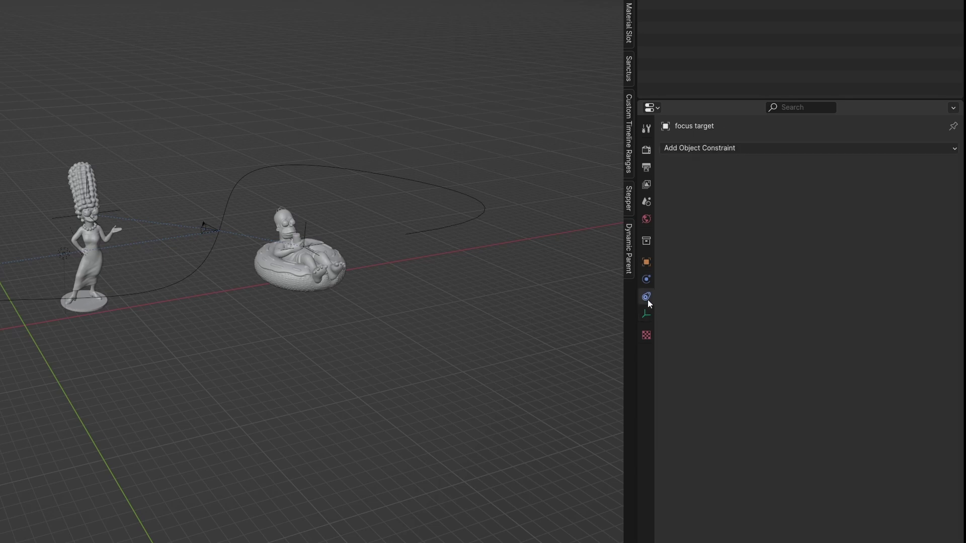
click(850, 149)
click(776, 177)
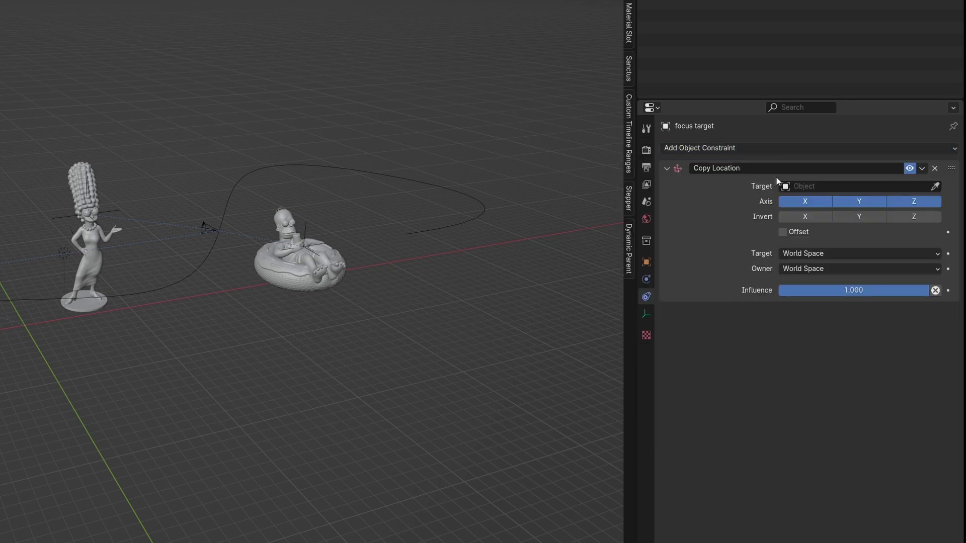
click(937, 187)
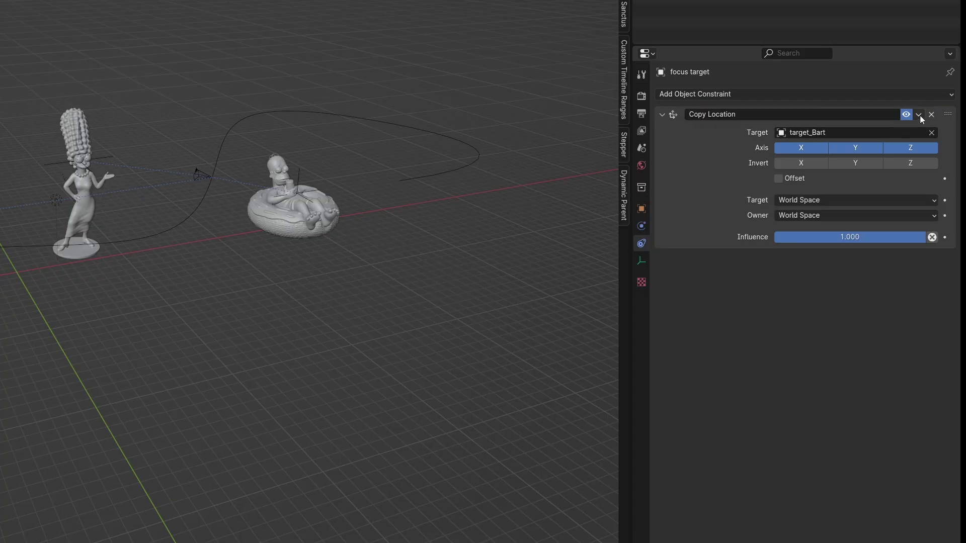
- Add two more Copy Location constraints targeting target_marge and target homer, and set both influences to 0
click(944, 219)
click(936, 233)
click(950, 302)
click(951, 301)
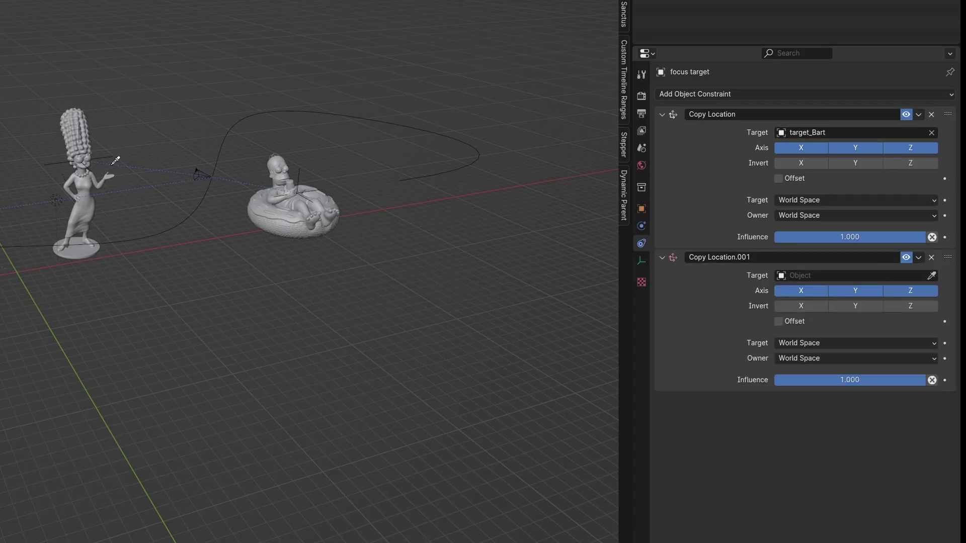
click(918, 257)
click(903, 283)
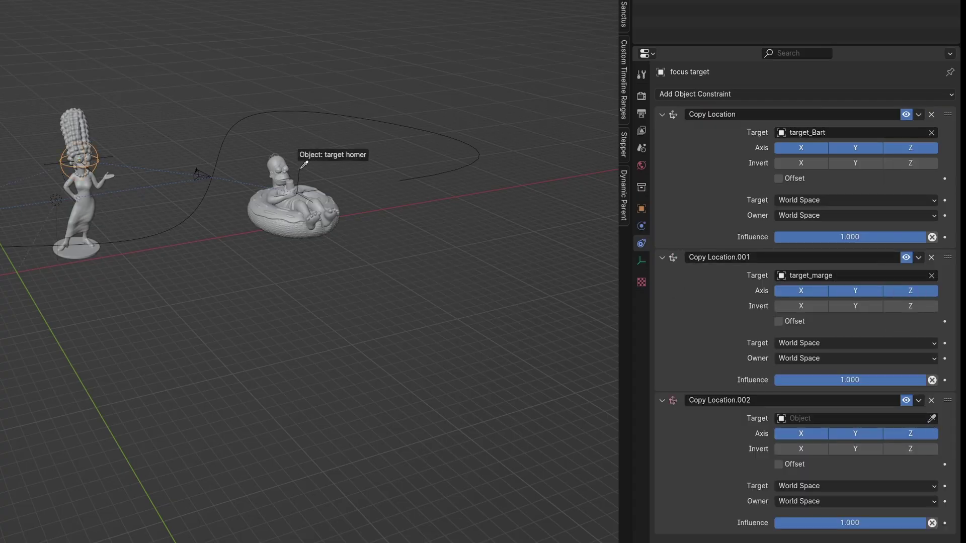
click(304, 164)
click(932, 523)
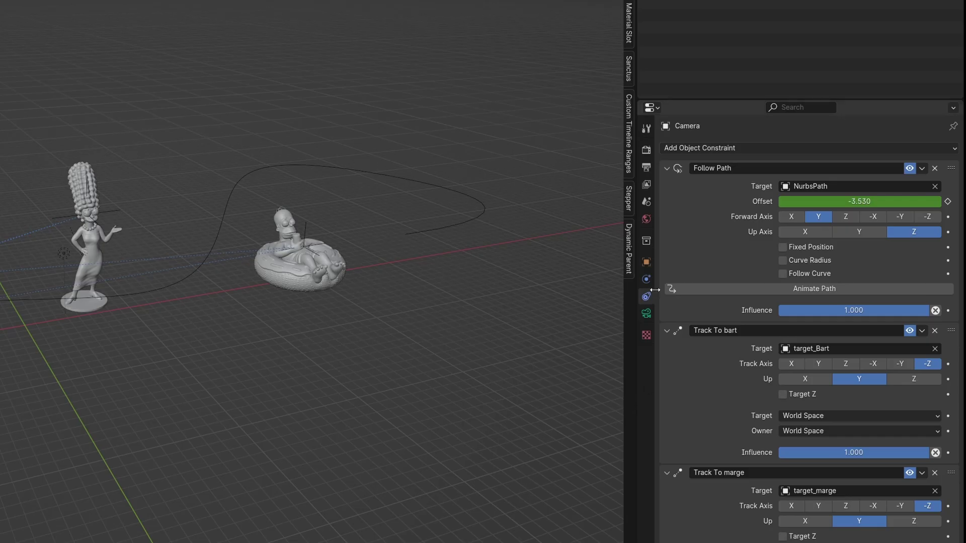
- Enable the camera's depth of field, focusing on the focus target object with an F-Stop of 0.5
click(803, 293)
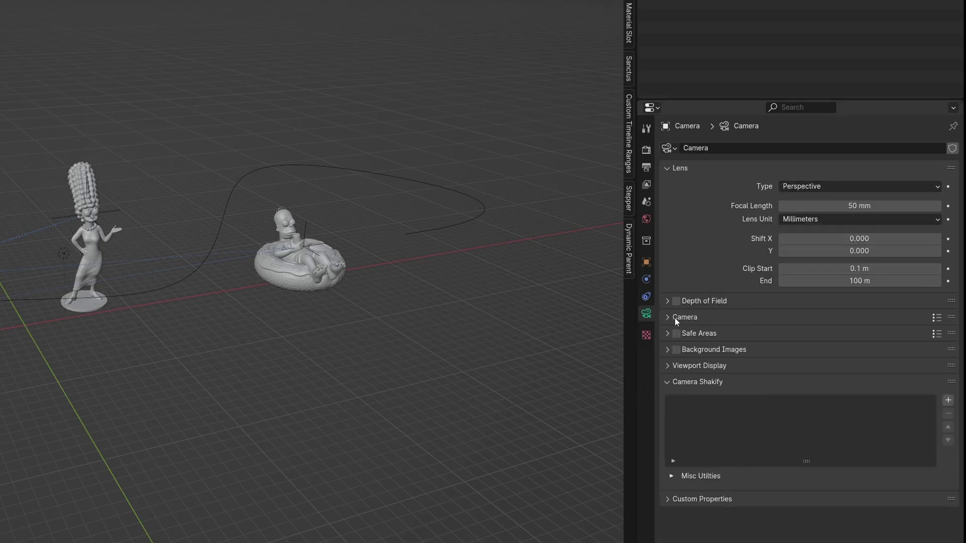
click(668, 301)
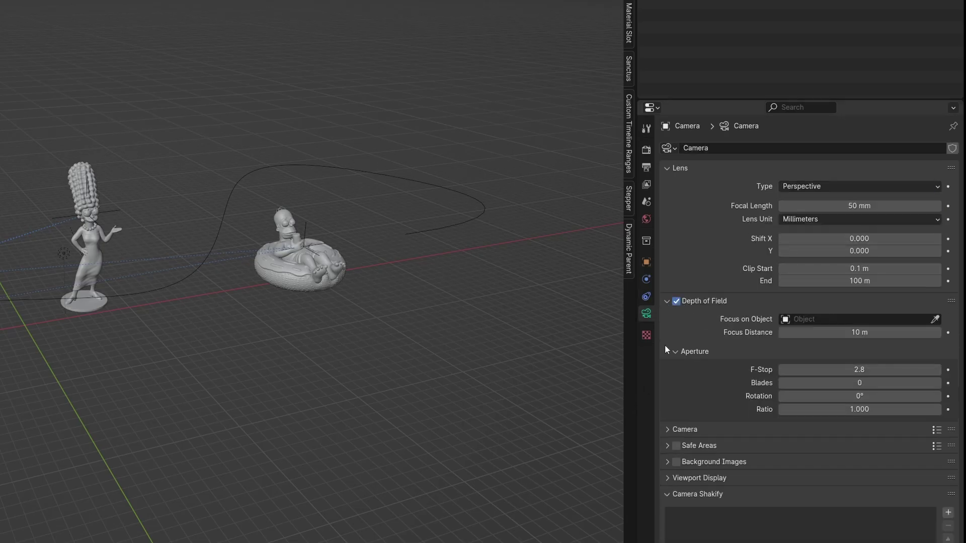
click(936, 319)
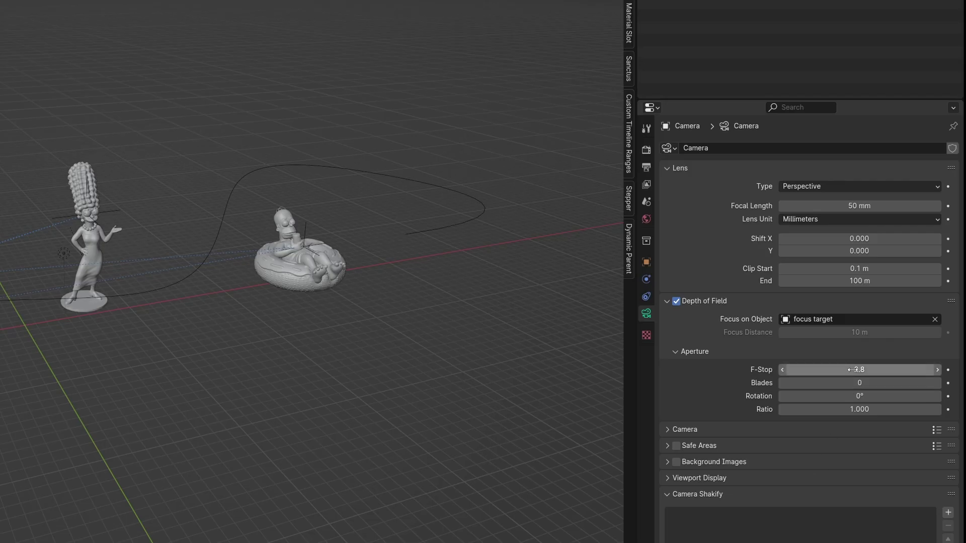
click(909, 322)
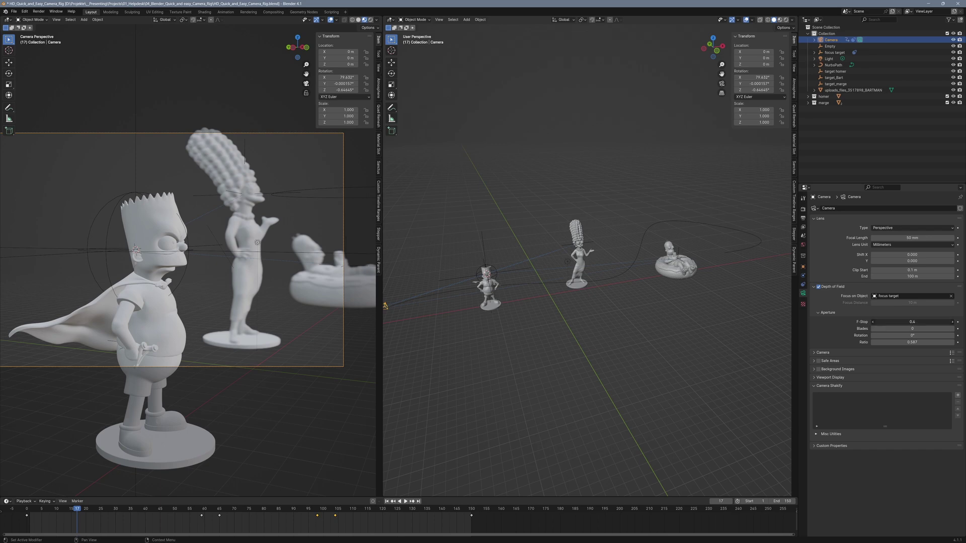
drag(912, 322, 906, 322)
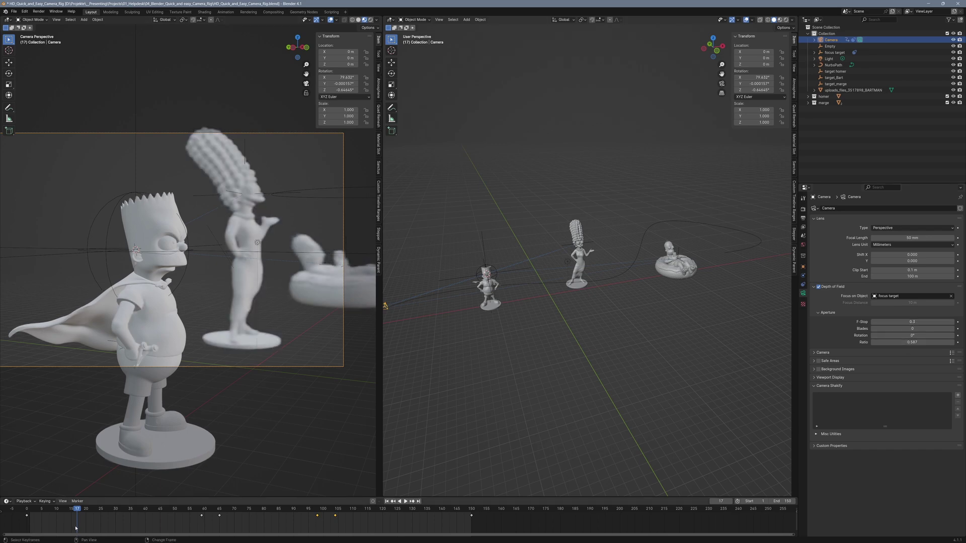
- Keyframe the focus target's target_marge Copy Location influence at 0 on frame 59 and at 1 on frame 64
shift+right_drag(75, 526, 137, 522)
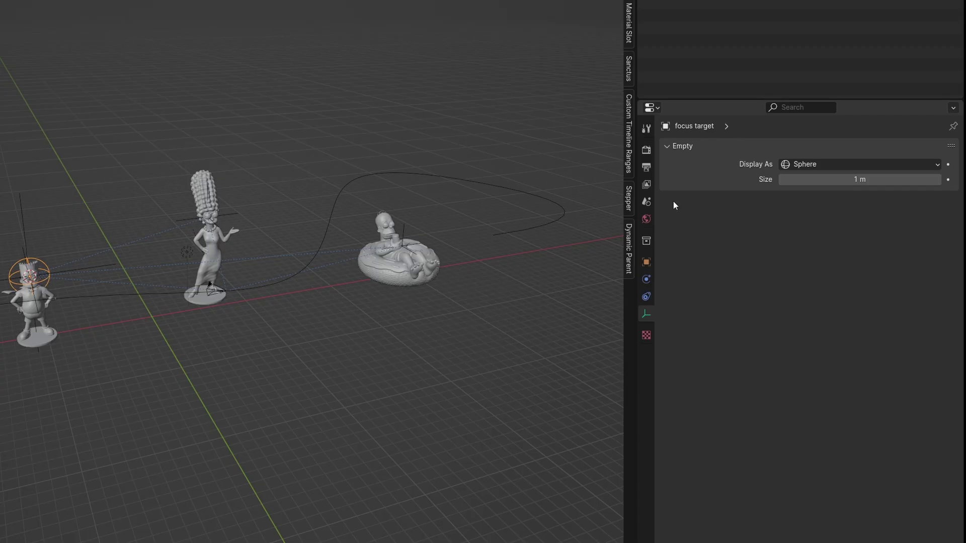
click(646, 296)
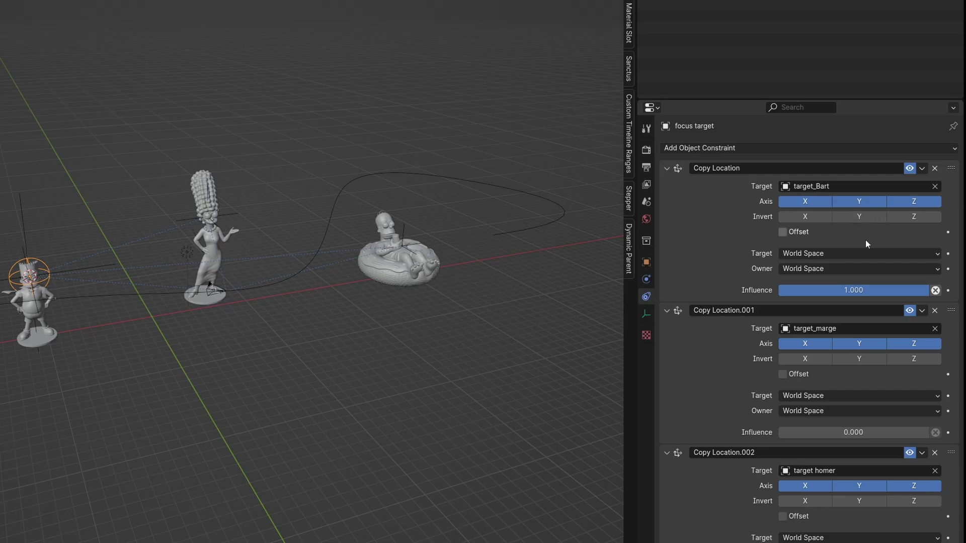
click(949, 433)
click(215, 524)
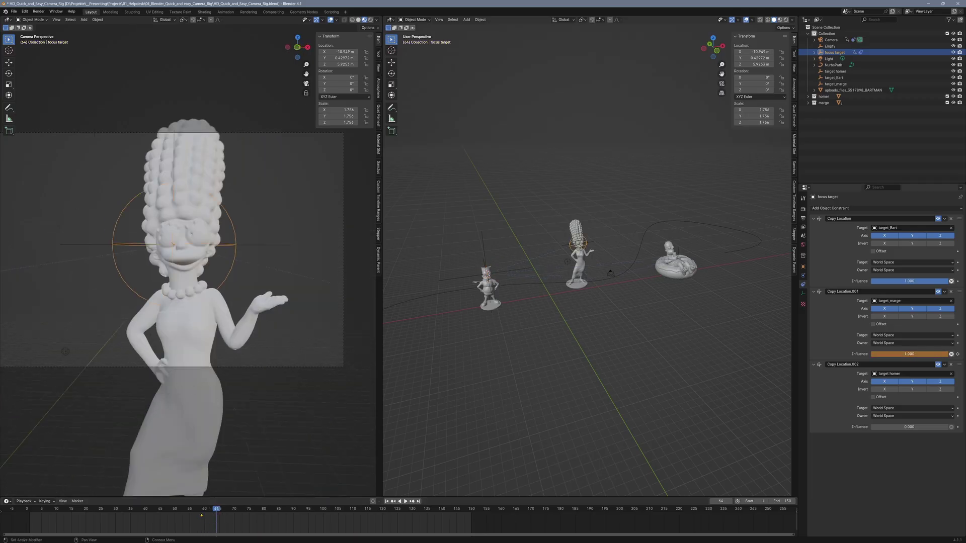
- Keyframe the focus target's target homer Copy Location influence at 0 on about frame 101 and at 1 on frame 108, and preview the animation
right_drag(216, 528, 272, 505)
drag(271, 504, 326, 508)
right_drag(336, 520, 347, 520)
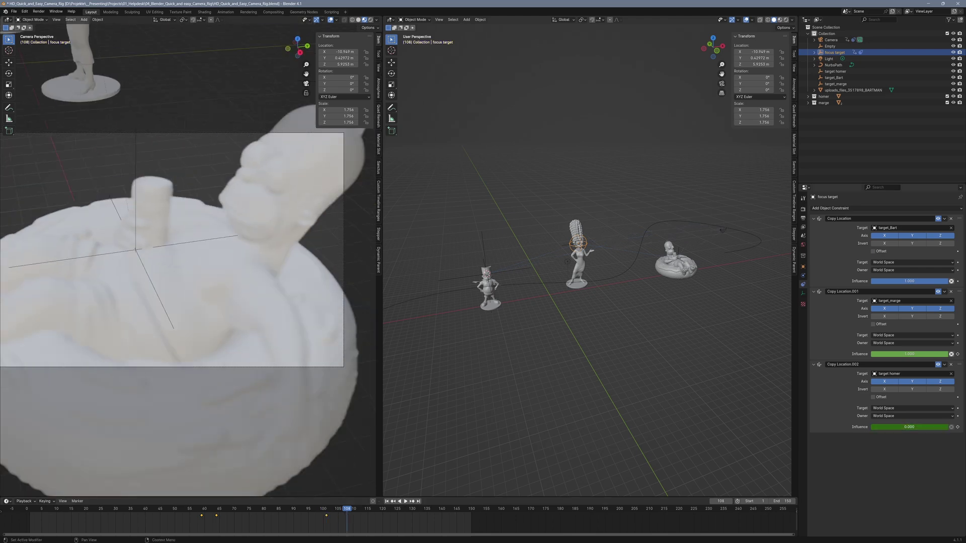
drag(893, 427, 948, 431)
key(i)
right_drag(348, 522, 58, 516)
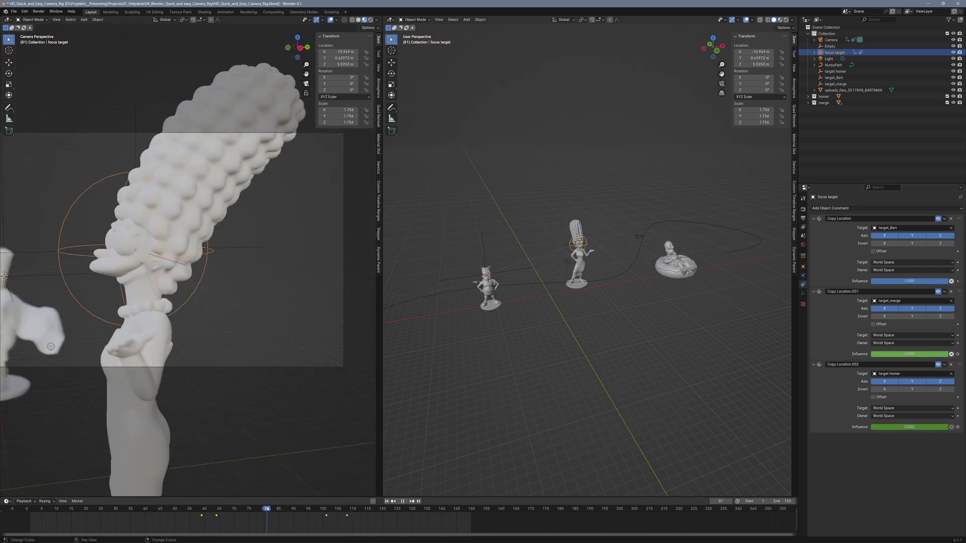
key(space)
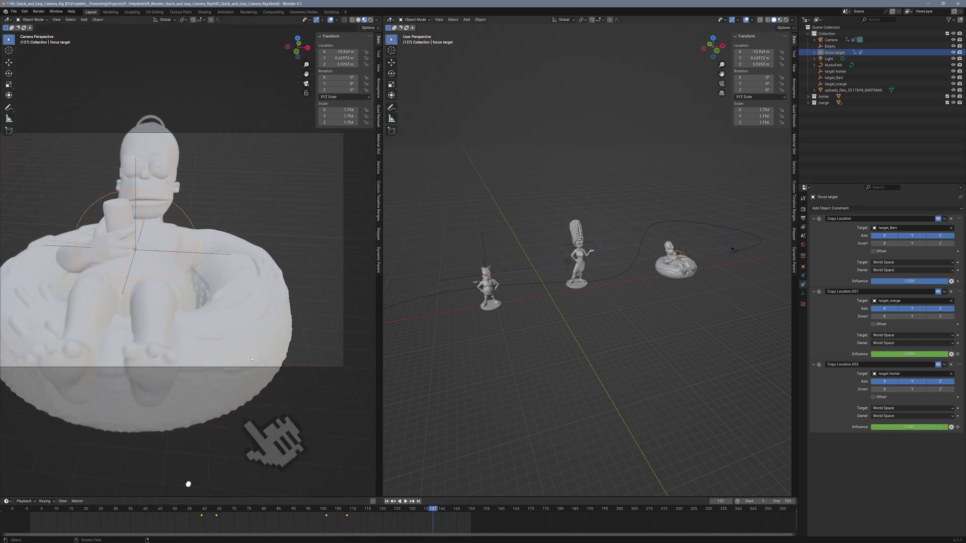